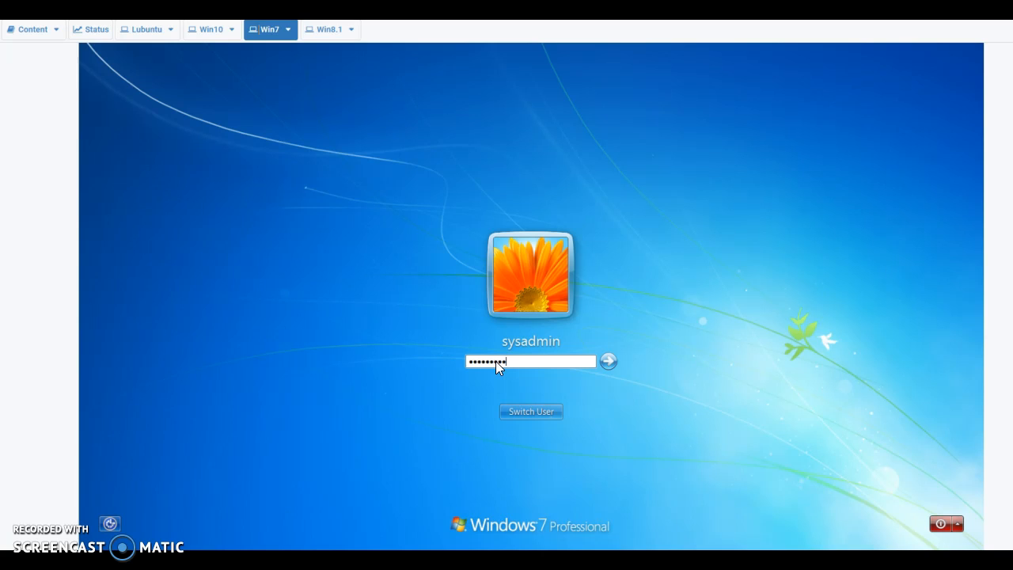
Sign in to the Windows 7 administrator account with the sysadmin password
left_click(608, 361)
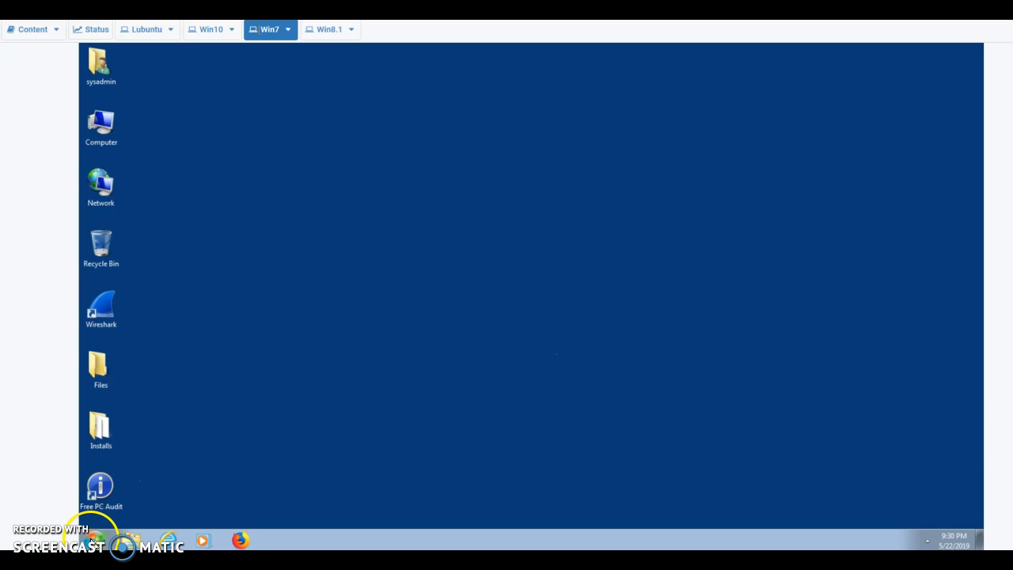
Go to Control Panel's User Accounts and list all accounts on this computer
left_click(94, 541)
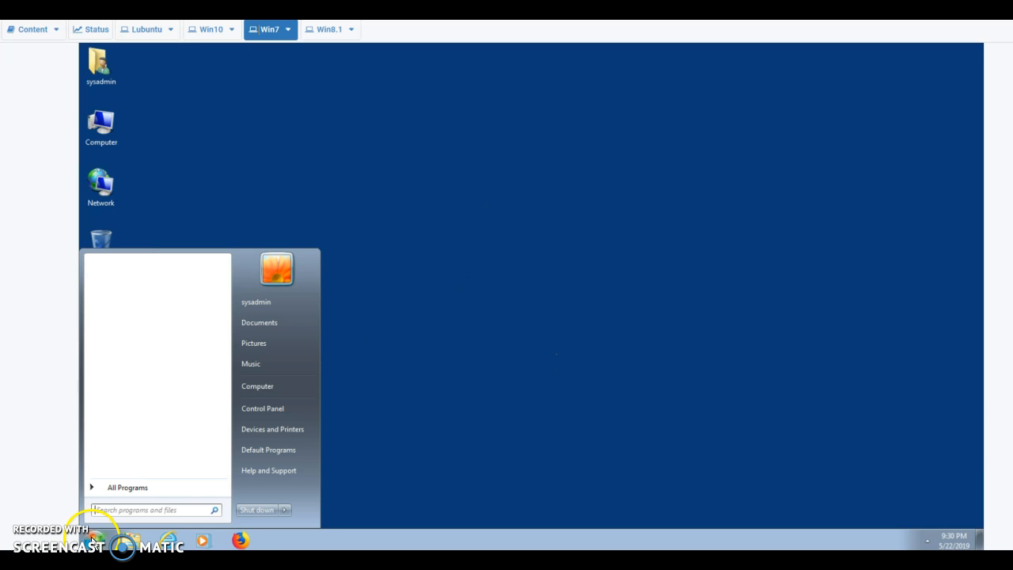
left_click(277, 411)
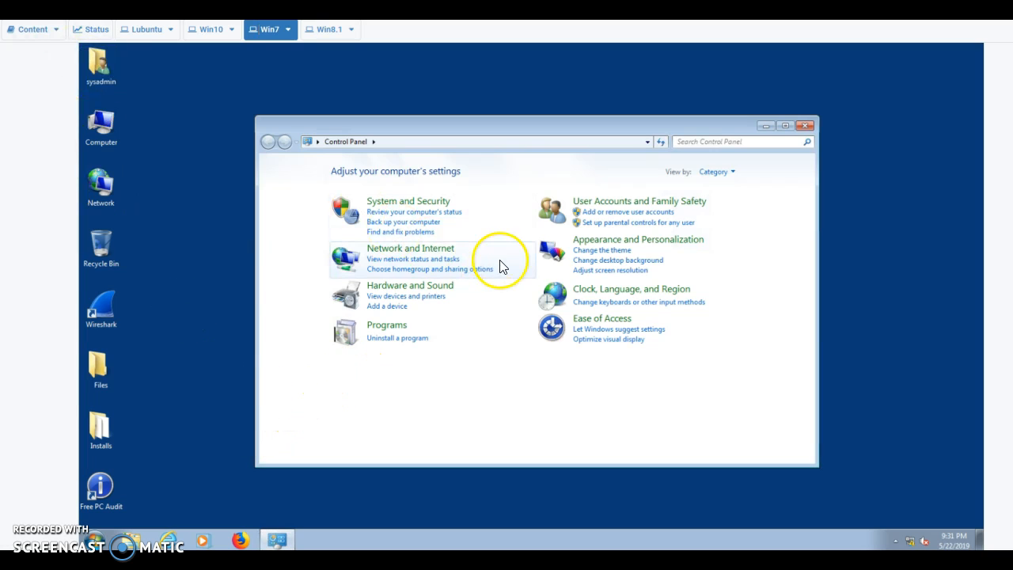
left_click(618, 202)
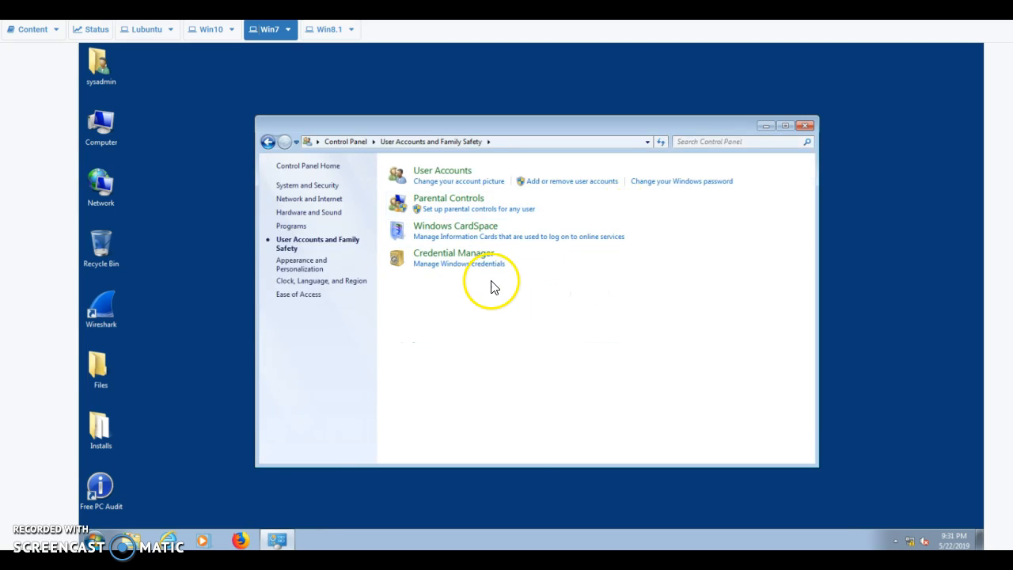
left_click(446, 175)
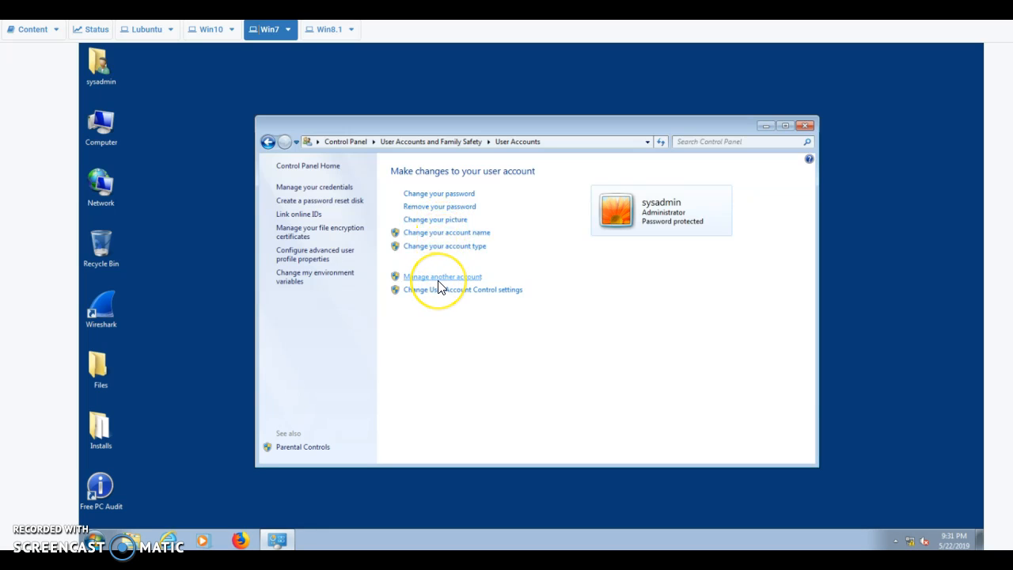
left_click(438, 280)
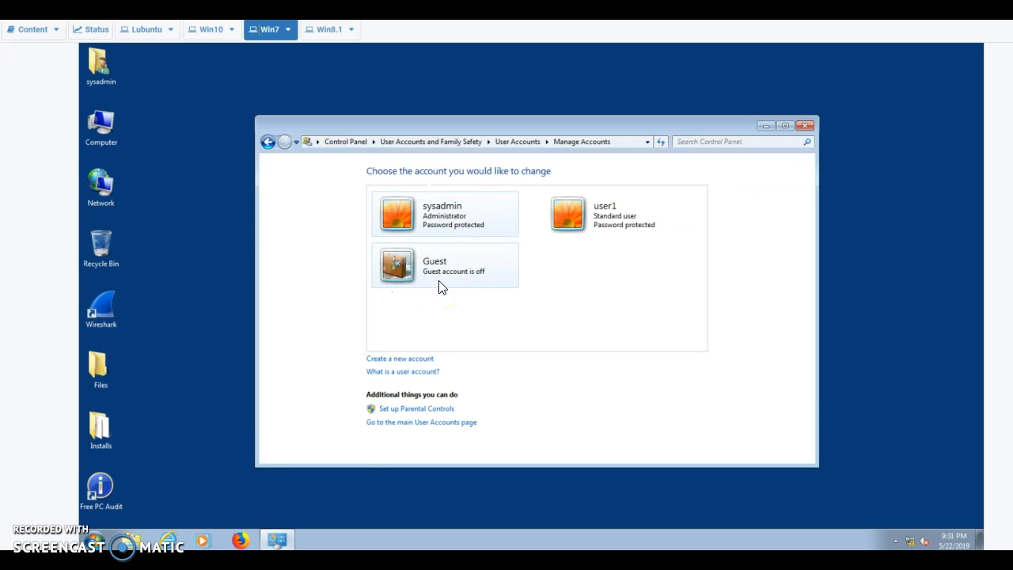
Create a standard account with the new user's name and open its settings page
left_click(417, 359)
left_click(404, 201)
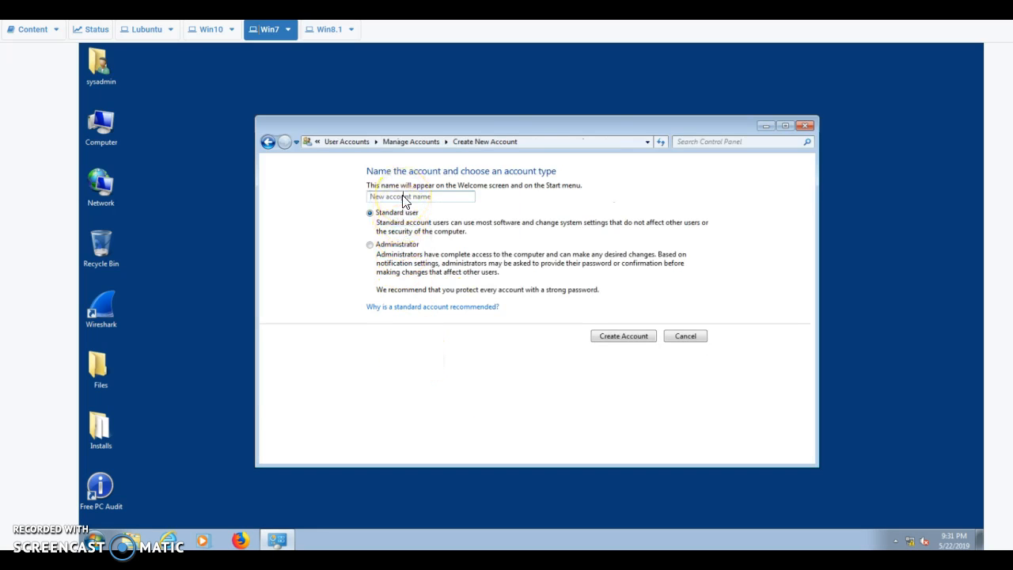
type("Logan")
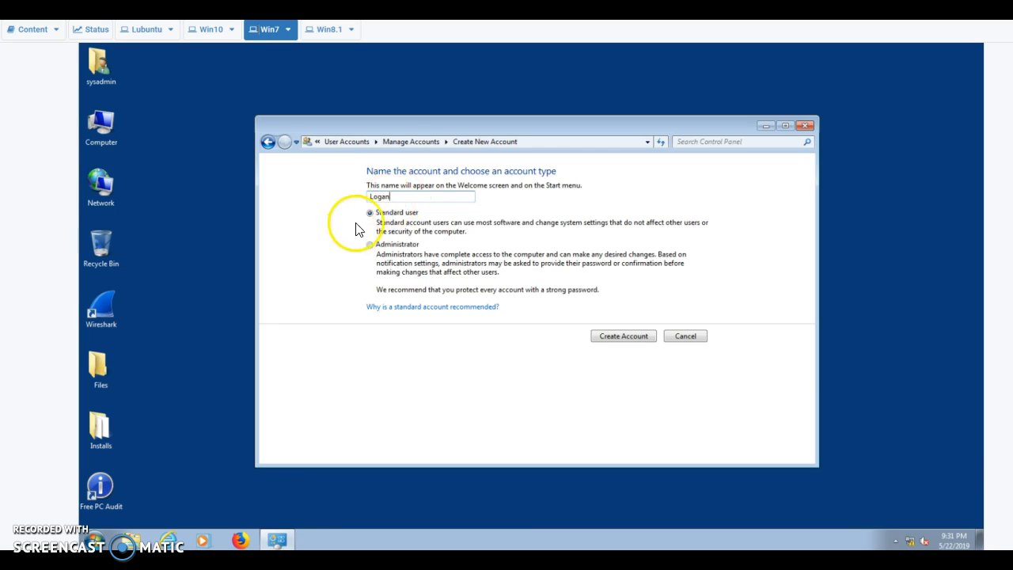
left_click(619, 342)
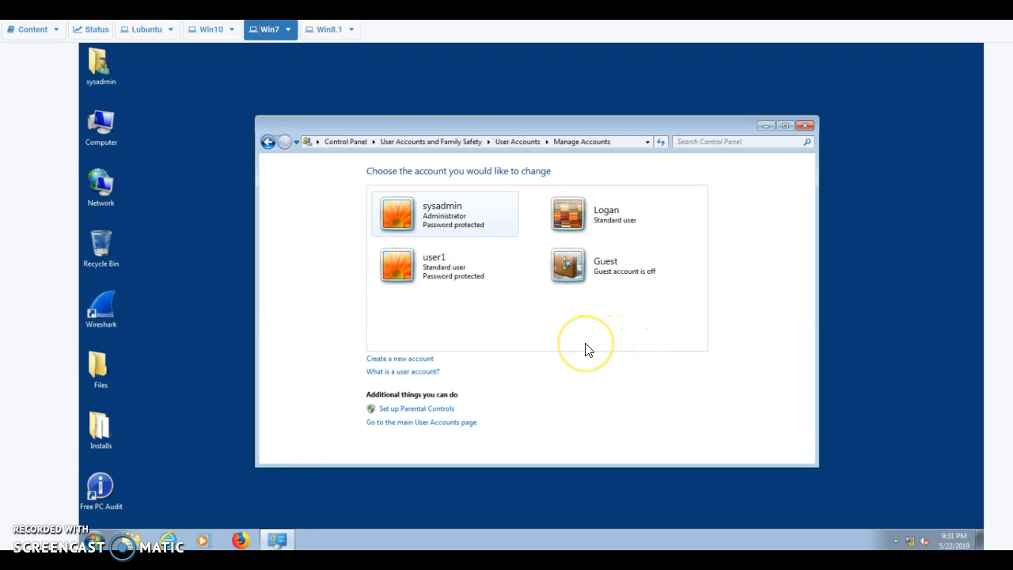
left_click(600, 216)
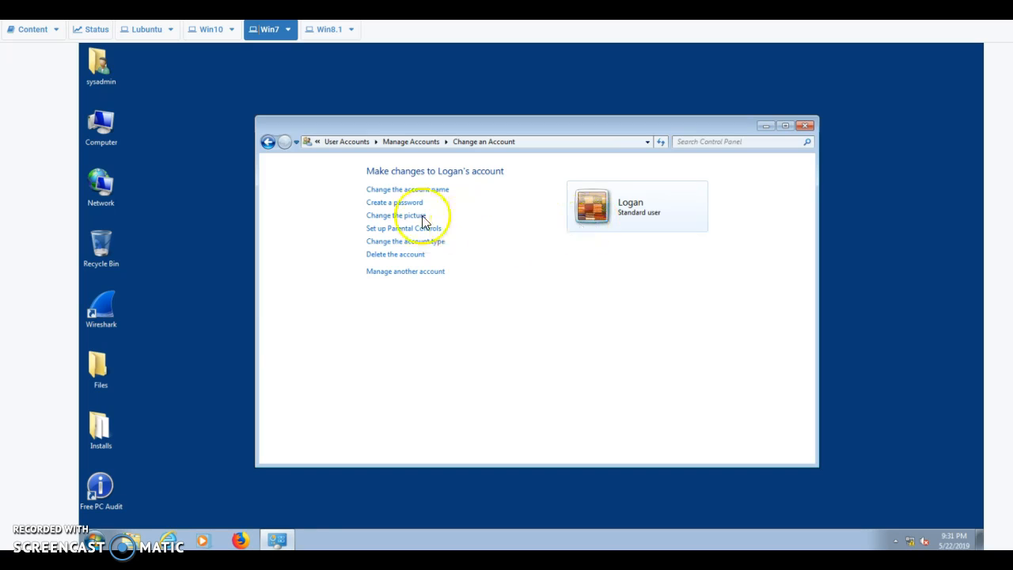
Enter and confirm a password for the new standard account and save it
left_click(395, 203)
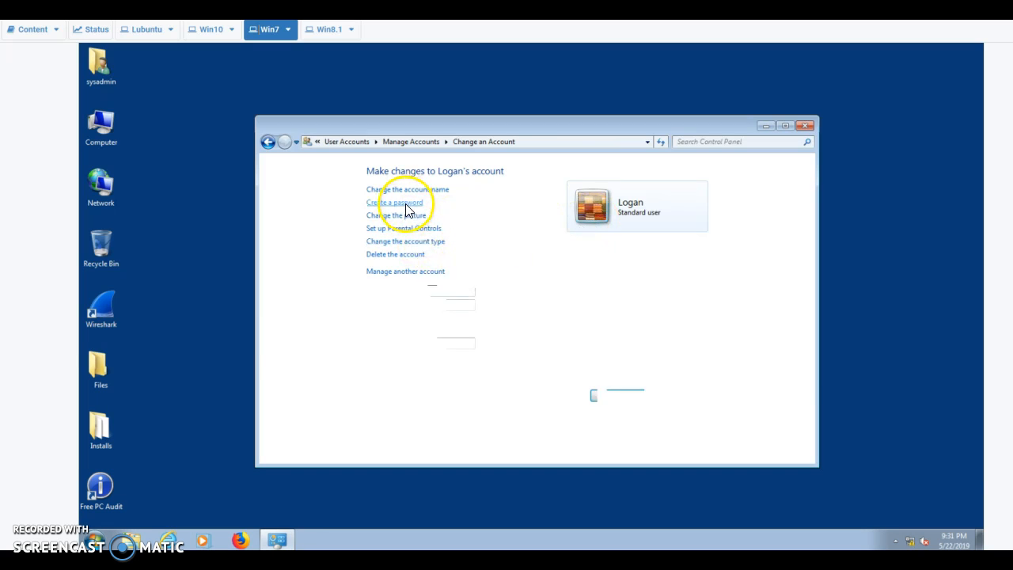
left_click(409, 292)
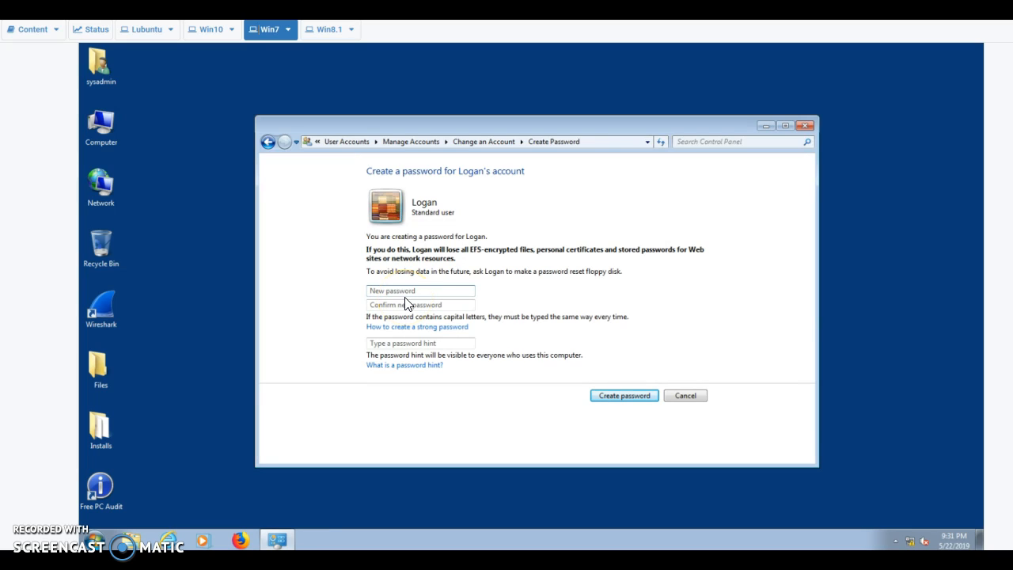
type("password")
left_click(418, 307)
type("p")
left_click(453, 343)
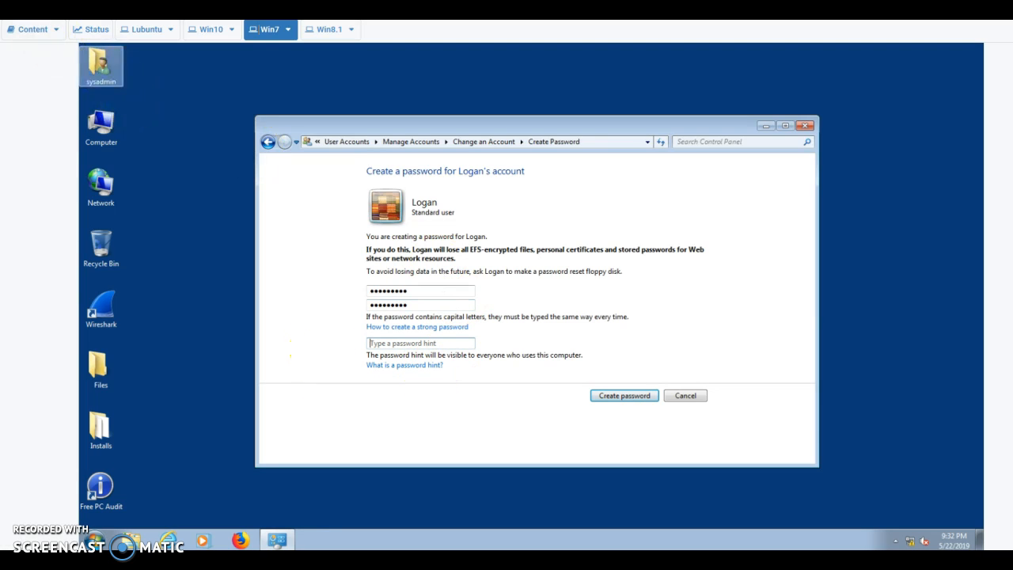
left_click(623, 398)
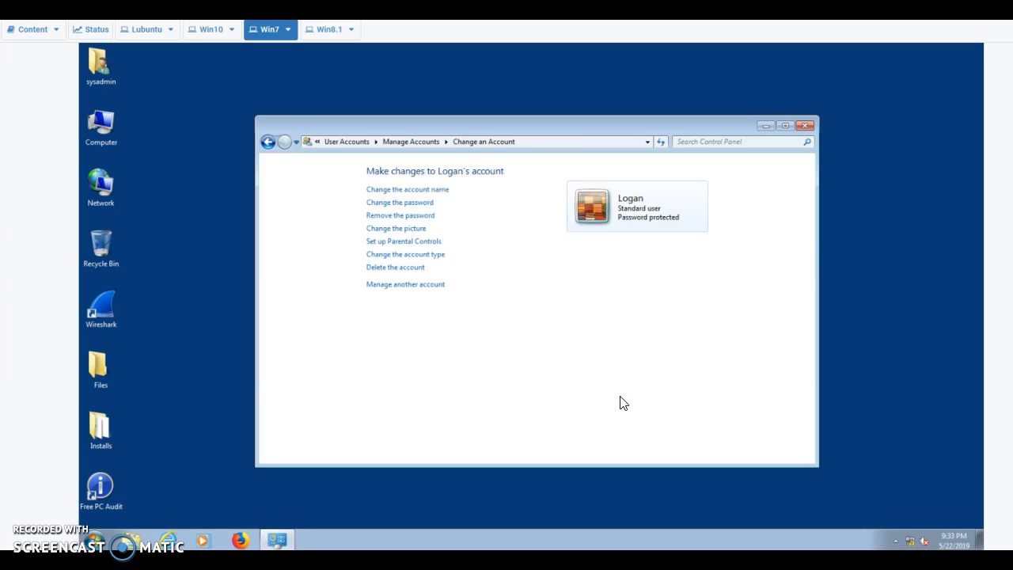
Log off the Windows 7 administrator account from the Start menu
left_click(95, 540)
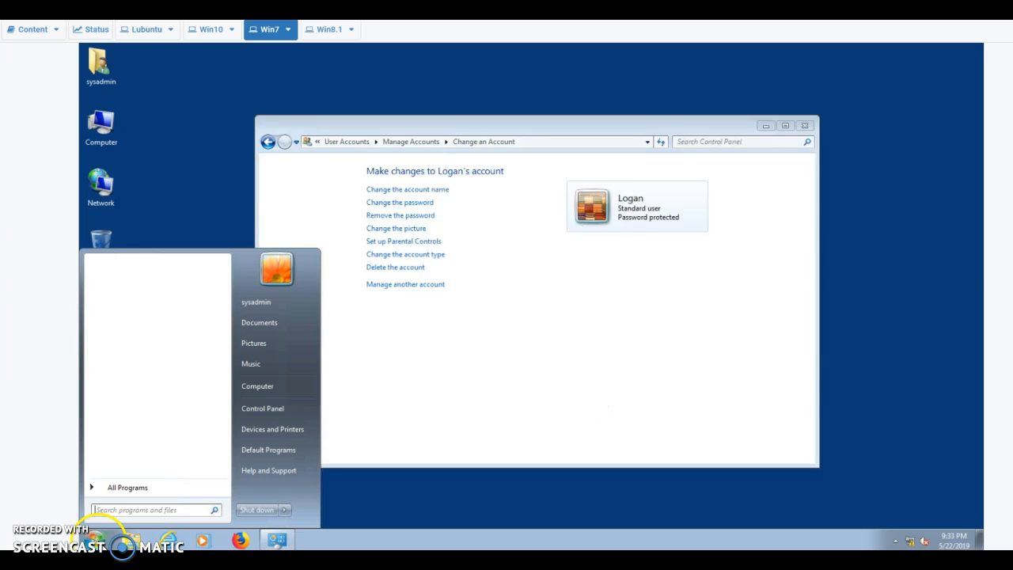
left_click(286, 510)
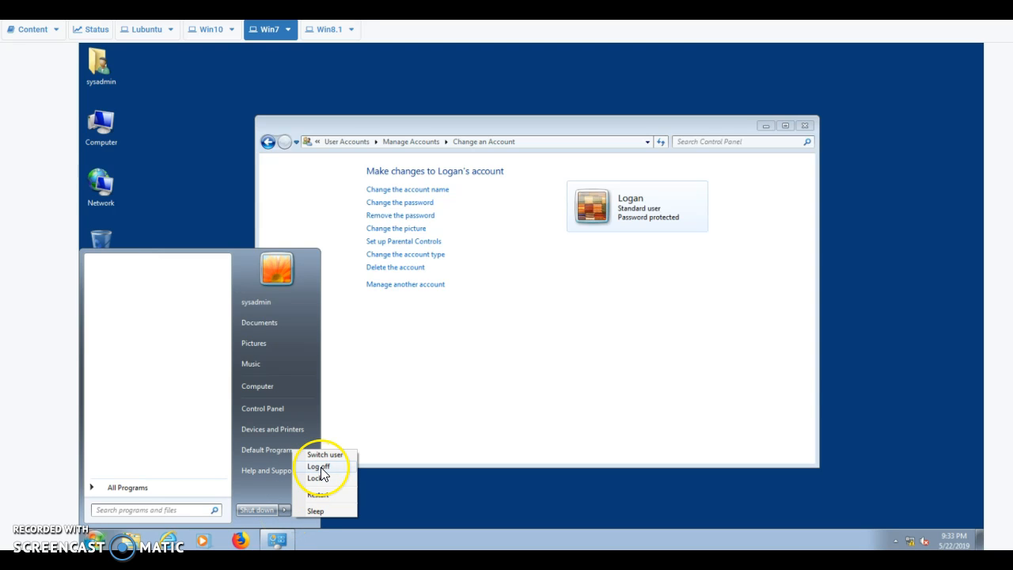
left_click(320, 473)
left_click(323, 456)
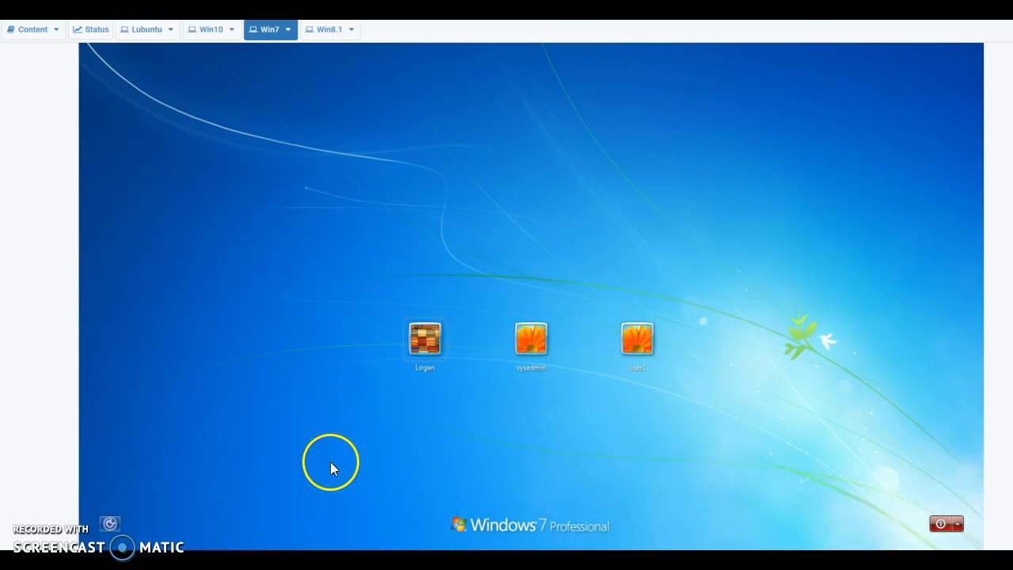
Choose the new user's tile and sign in with their password
left_click(423, 345)
left_click(486, 364)
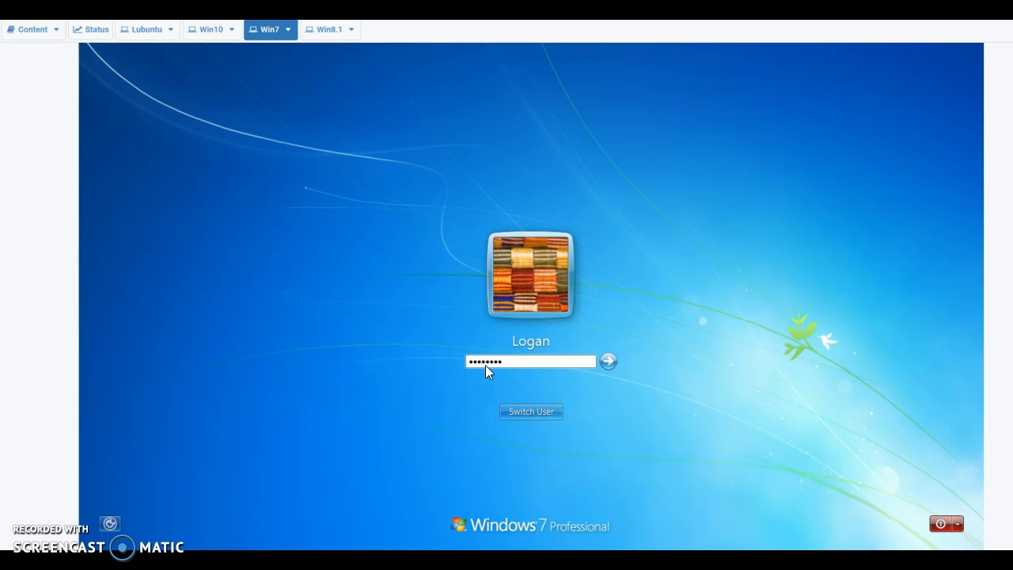
key("Return")
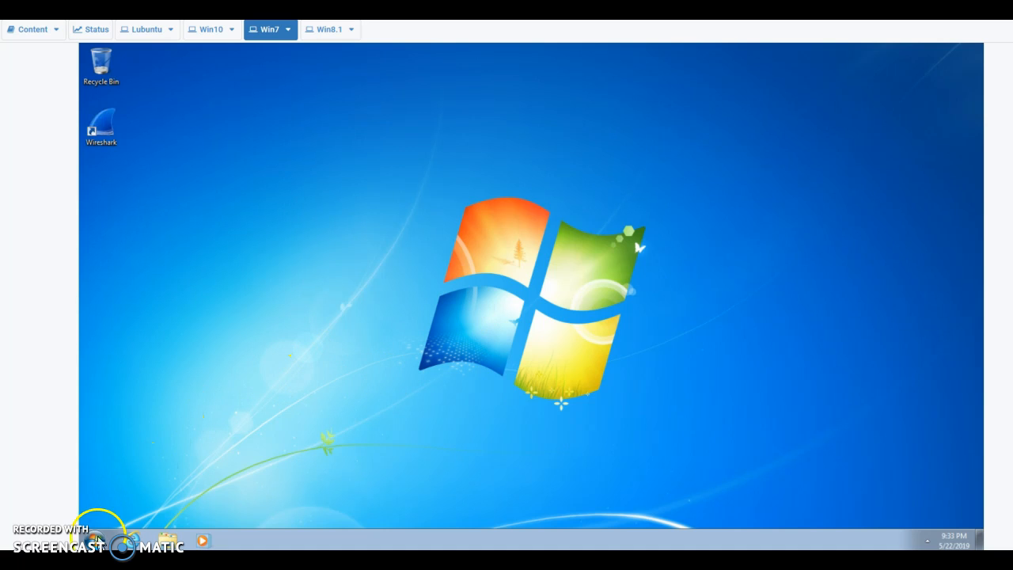
Open Computer, switch to Libraries, then reopen Explorer from the taskbar
left_click(95, 540)
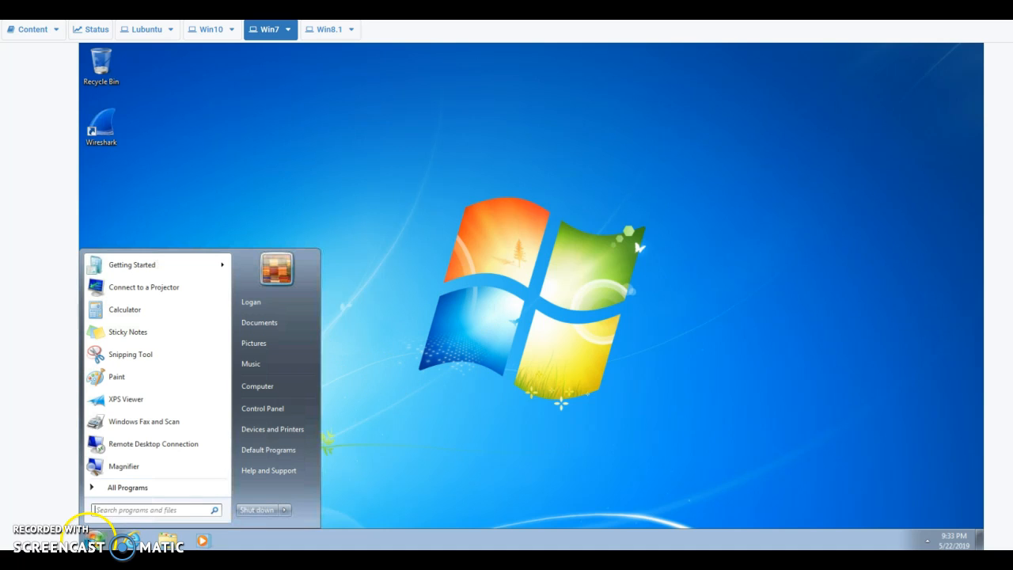
left_click(285, 387)
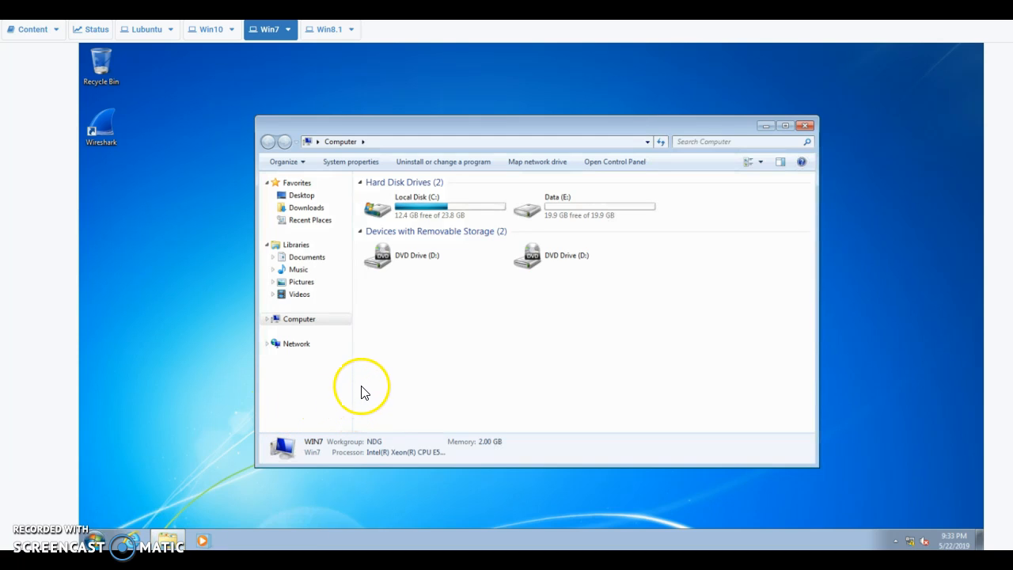
left_click(298, 245)
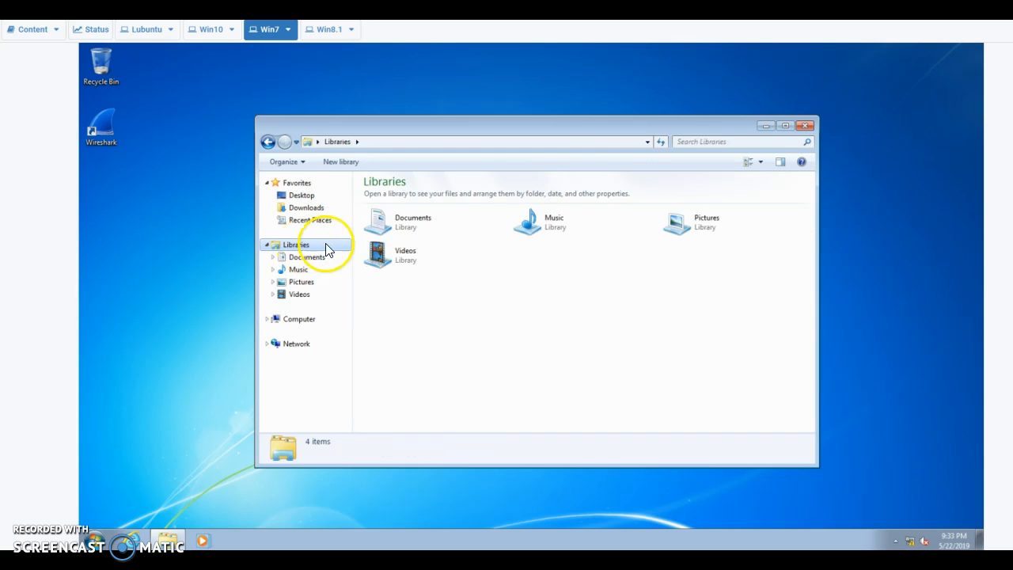
left_click(803, 128)
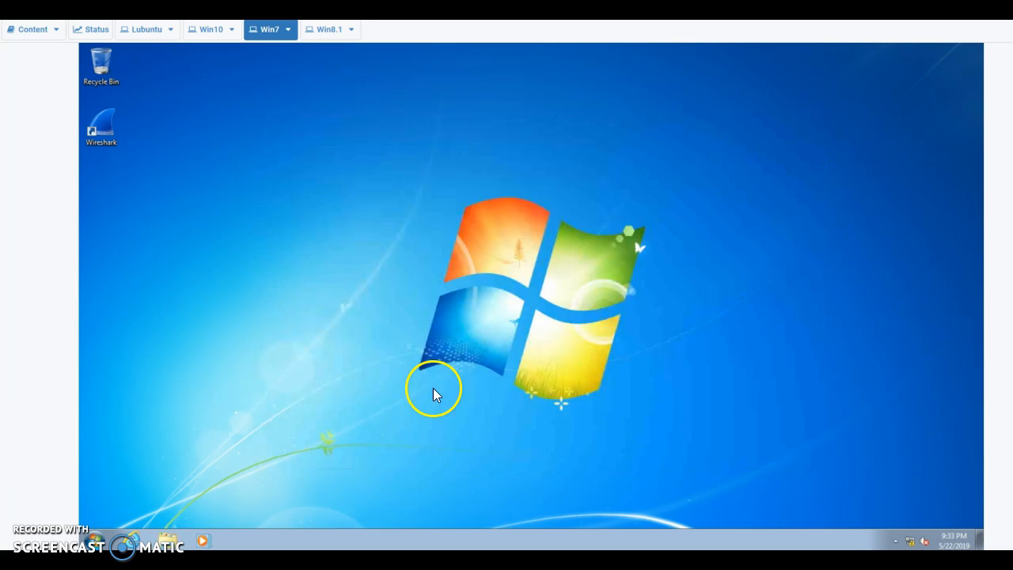
left_click(167, 538)
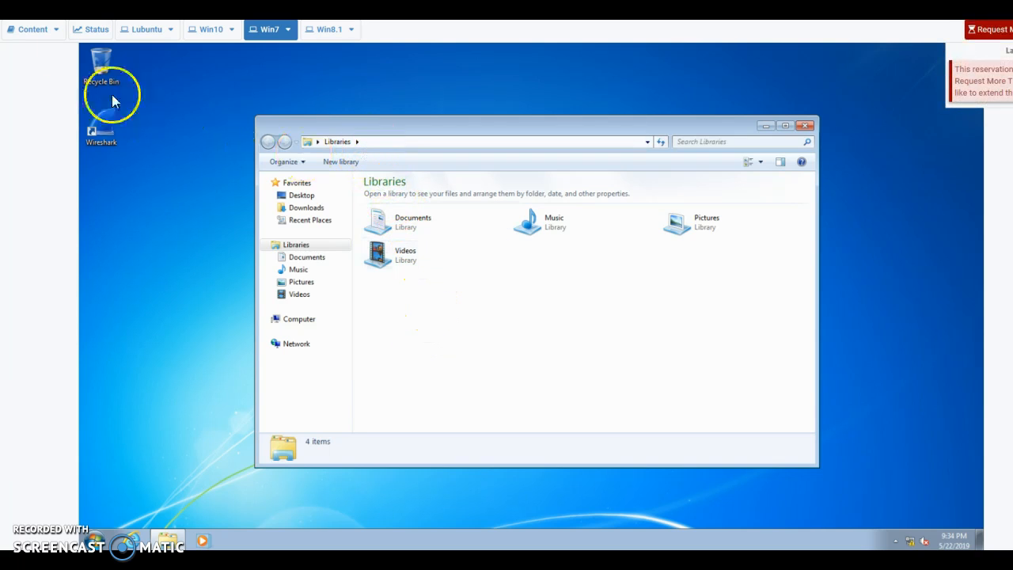
Try launching Computer Management from Computer's context menu, then decline the administrator prompt
left_click(170, 540)
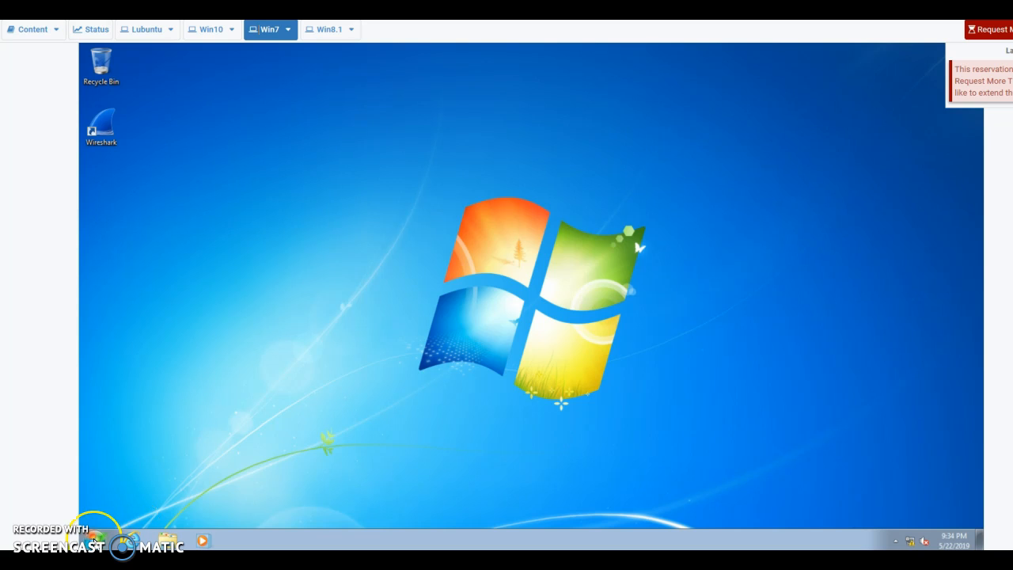
left_click(93, 540)
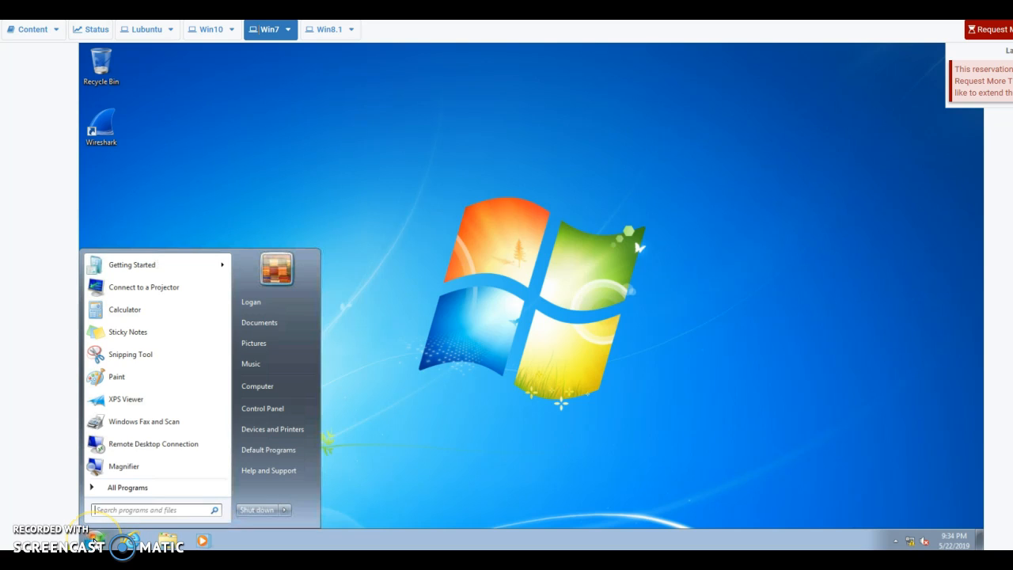
right_click(272, 387)
left_click(300, 410)
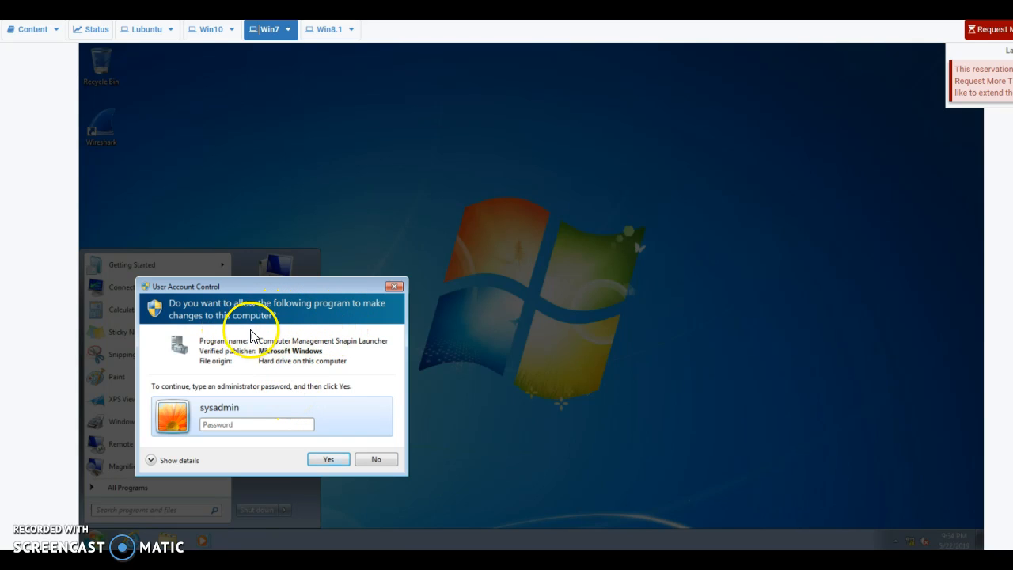
left_click(226, 425)
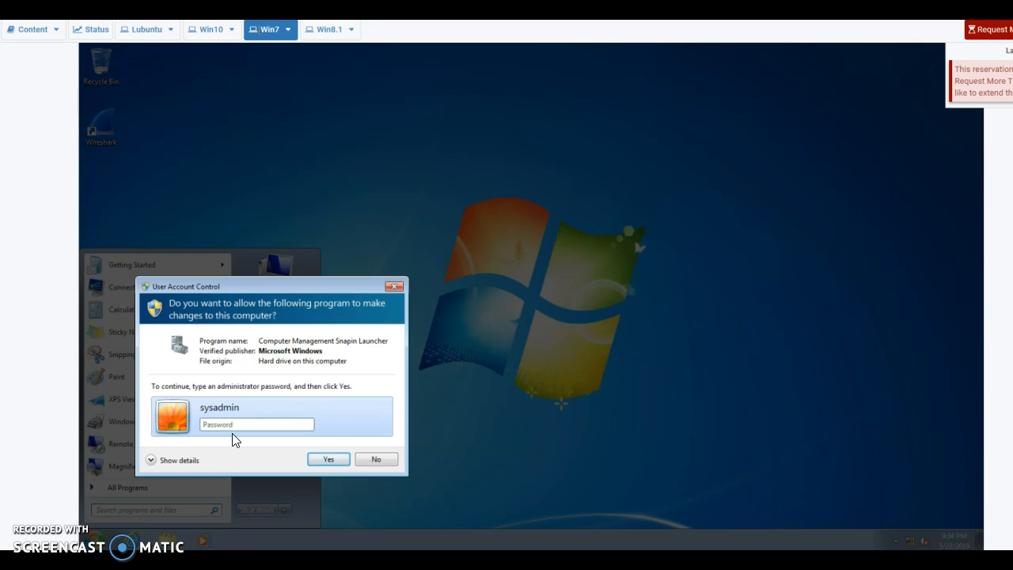
left_click(376, 460)
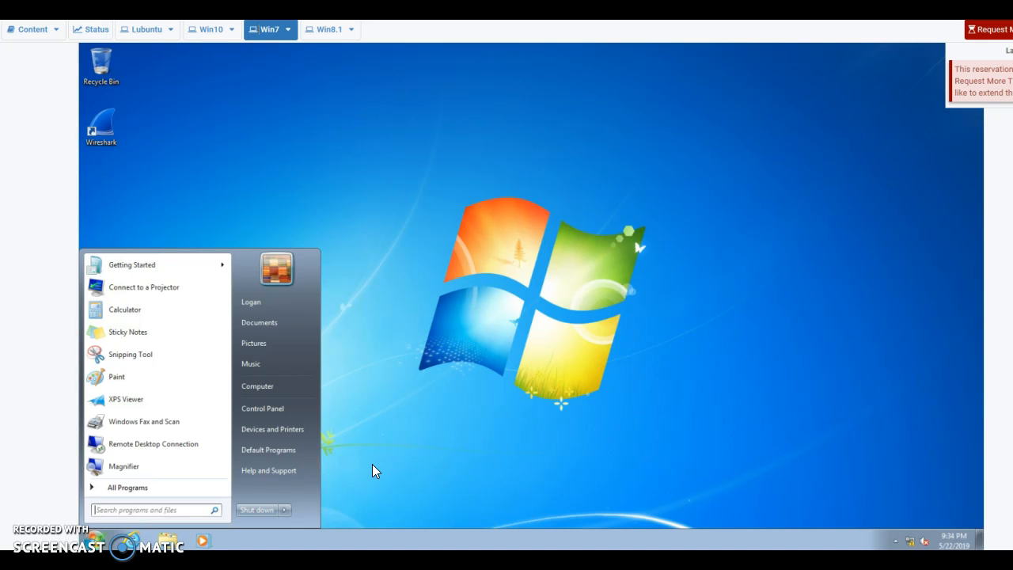
left_click(95, 144)
Switch to the Windows 8.1 VM and sign in as sysadmin
left_click(354, 359)
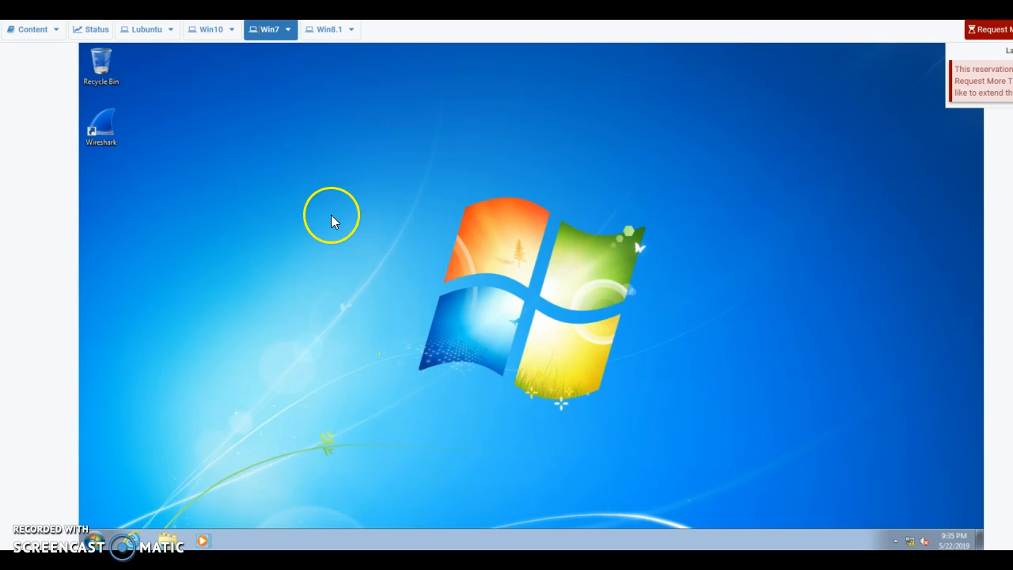
left_click(331, 32)
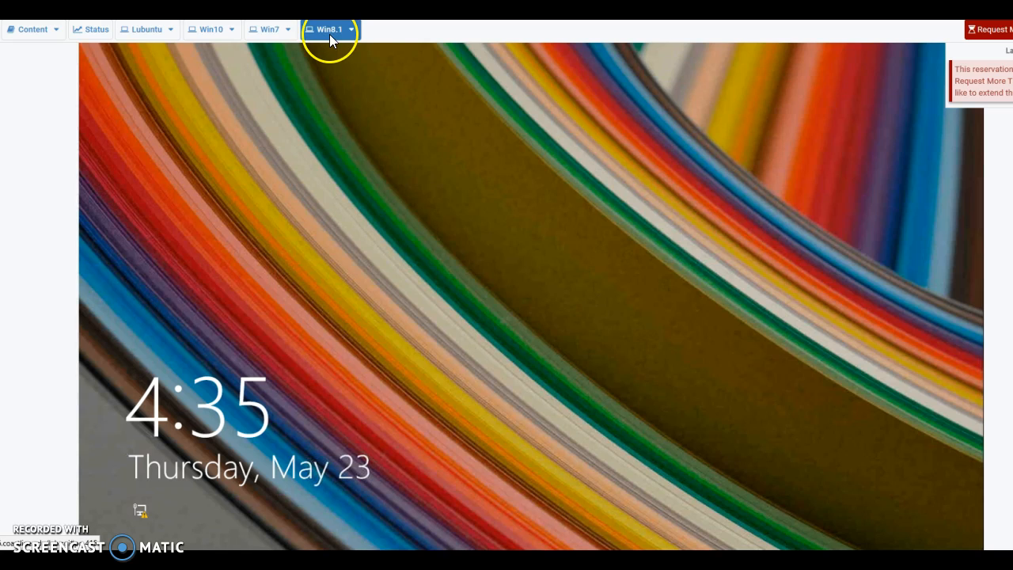
left_click(485, 314)
left_click(550, 220)
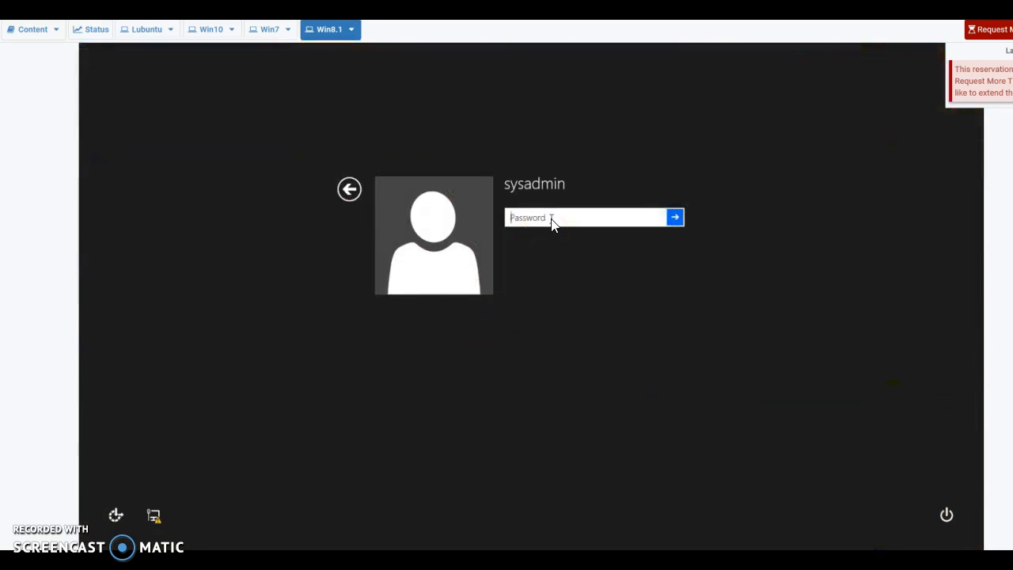
type("••••••")
key("Return")
left_click(545, 224)
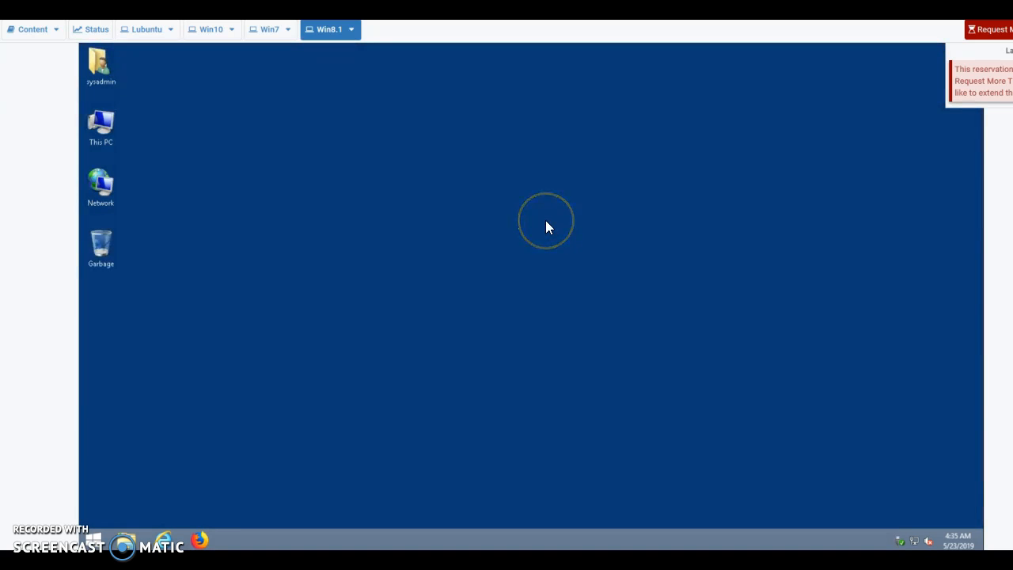
Go to PC settings > Accounts > Other accounts and start adding an account
left_click(92, 539)
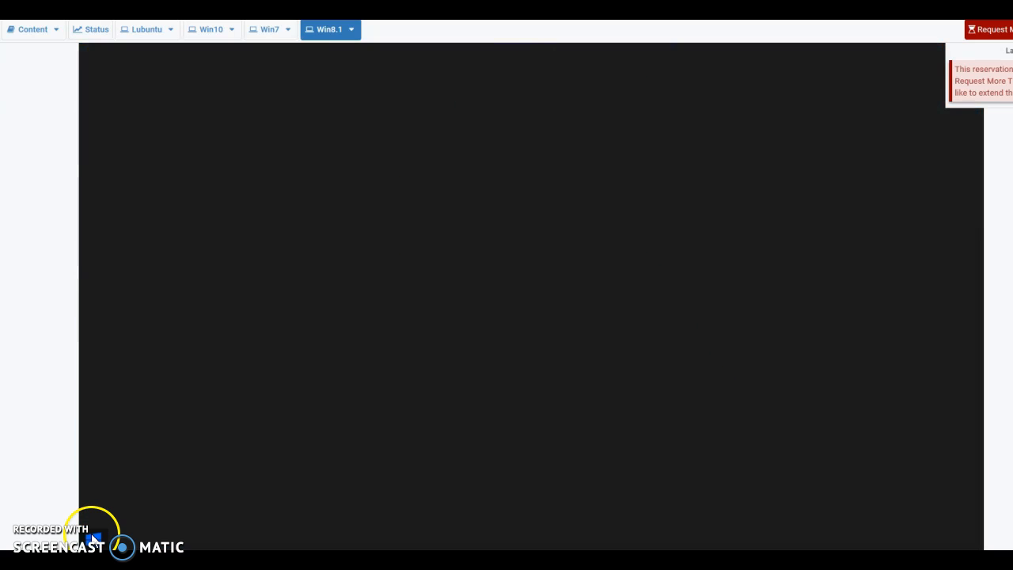
left_click(180, 238)
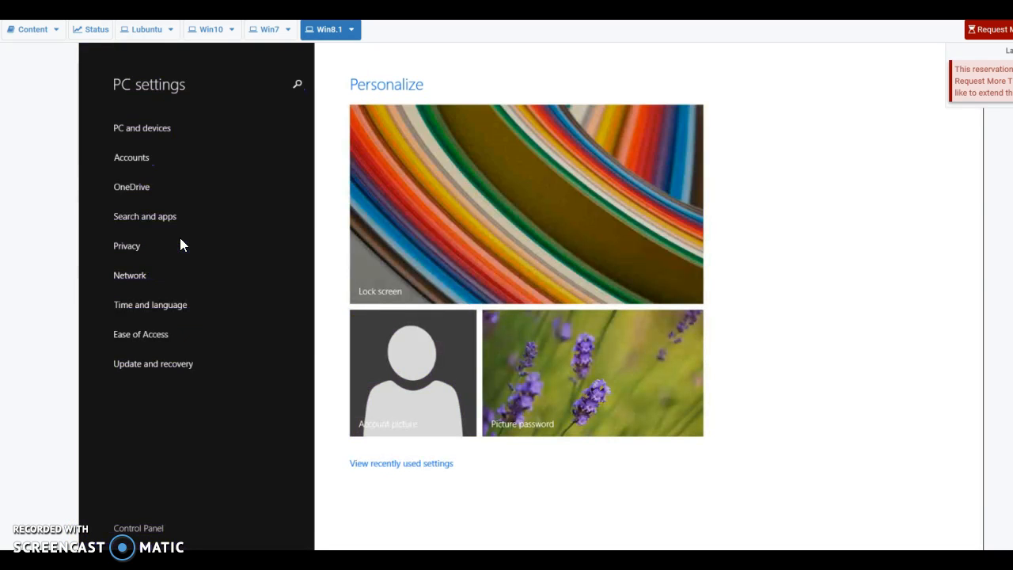
left_click(133, 163)
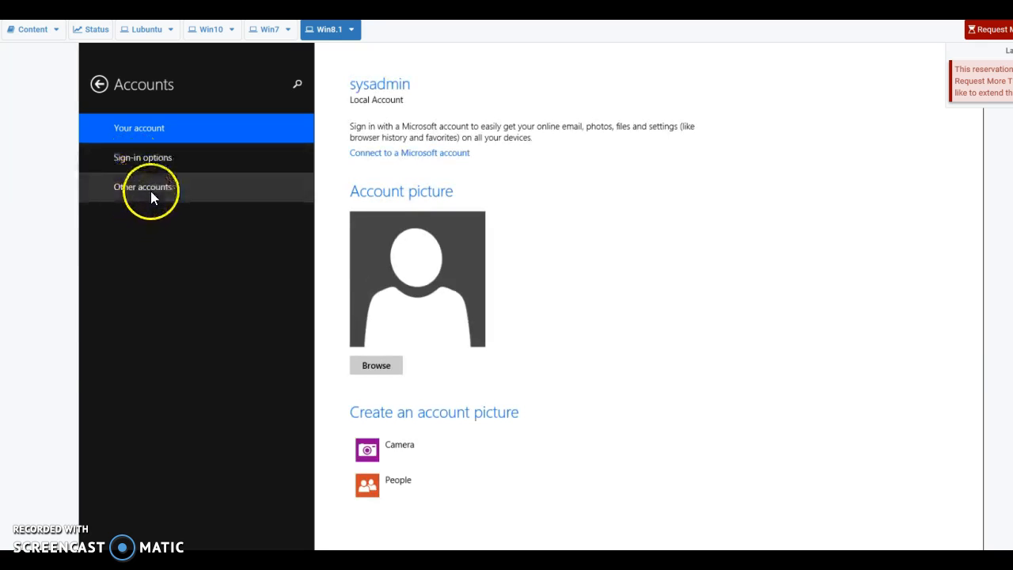
left_click(151, 190)
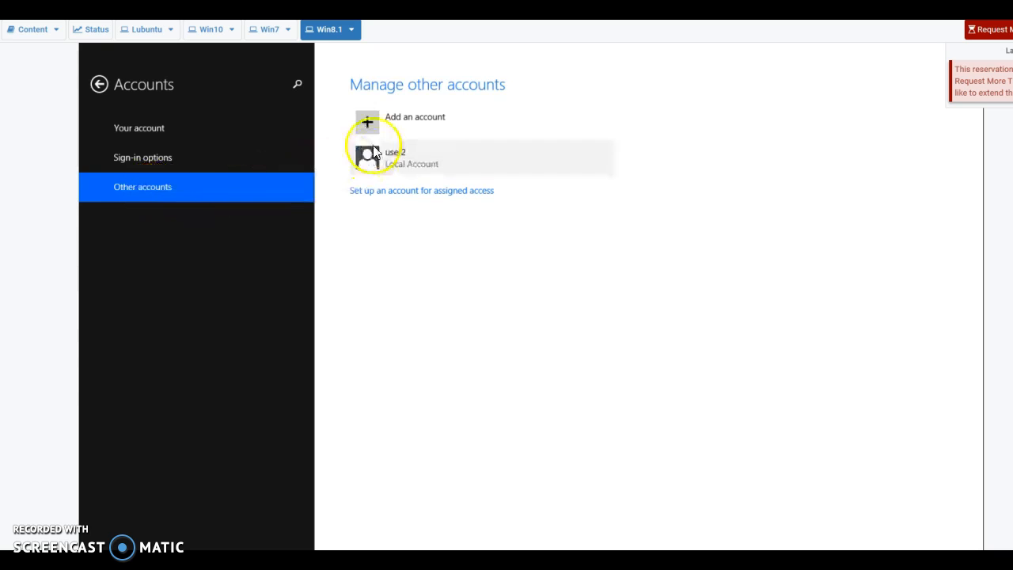
left_click(376, 134)
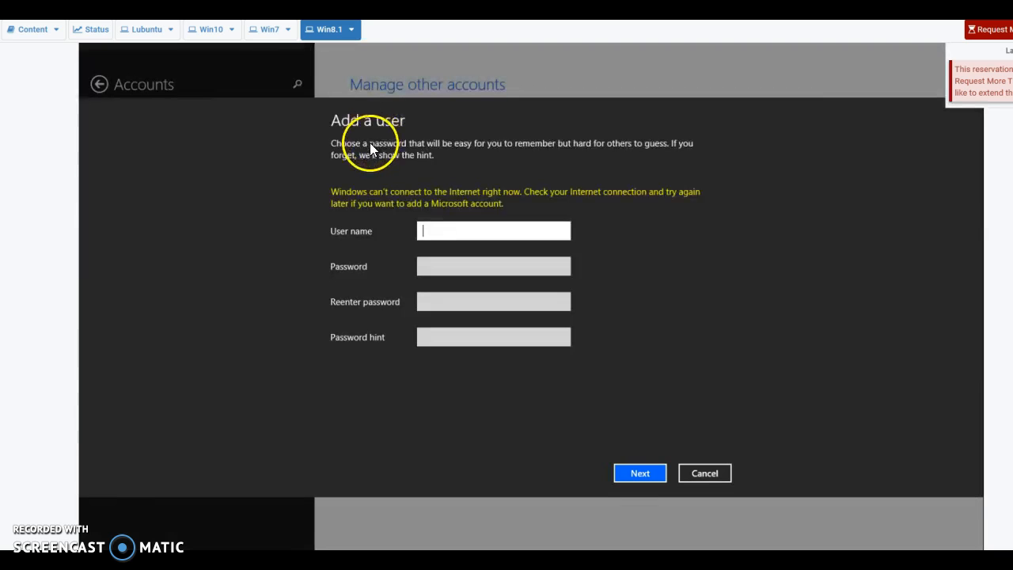
Enter the new user's name, password, confirmation and hint, then finish creating the account
left_click(451, 235)
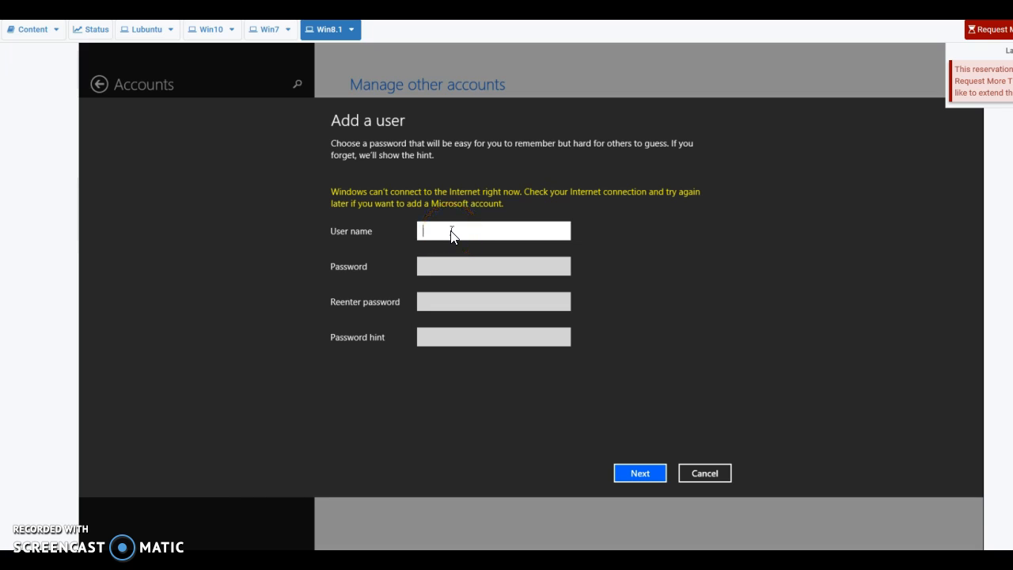
type("Logan")
left_click(451, 267)
type("p")
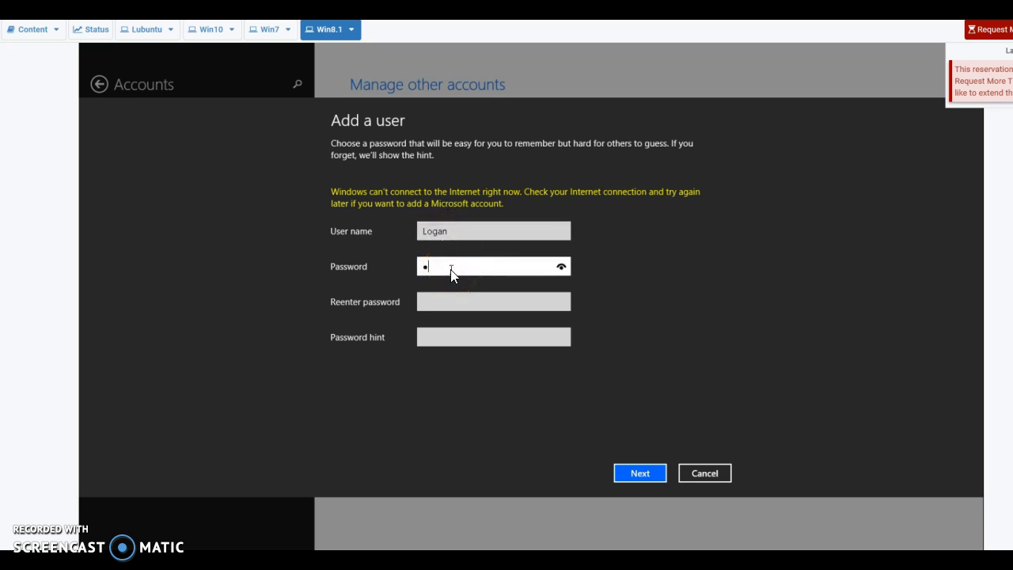
type("ass")
key("BackSpace")
key("BackSpace")
key("BackSpace")
key("BackSpace")
type("password1")
left_click(461, 300)
type("p")
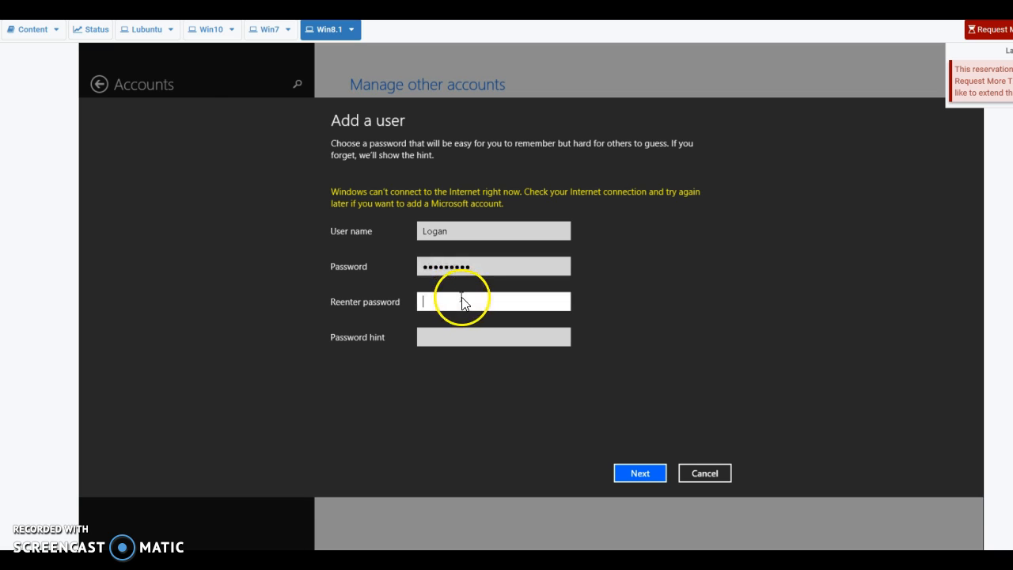
type("assword1")
left_click(471, 340)
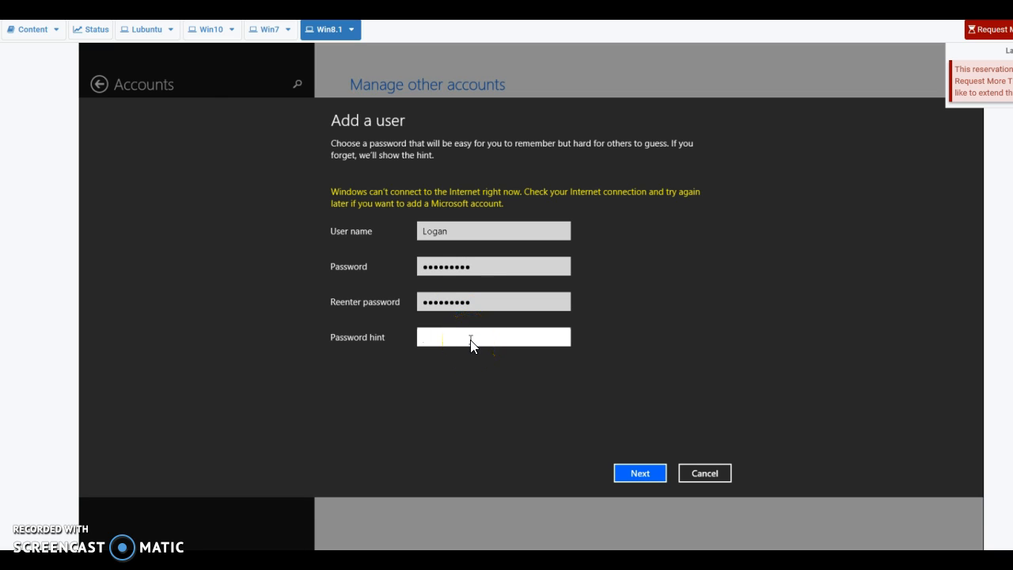
type("a password with 1")
left_click(641, 473)
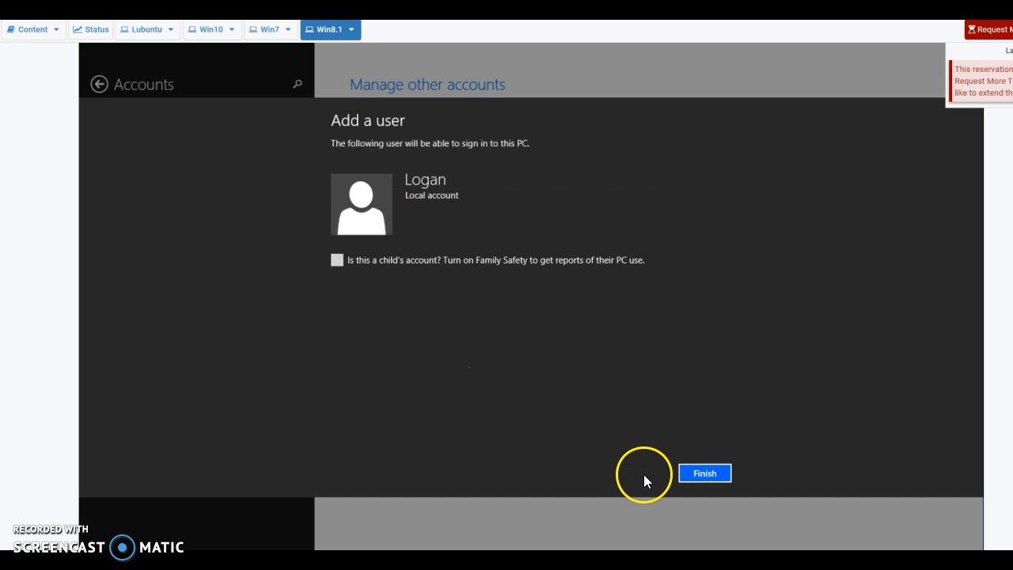
left_click(711, 479)
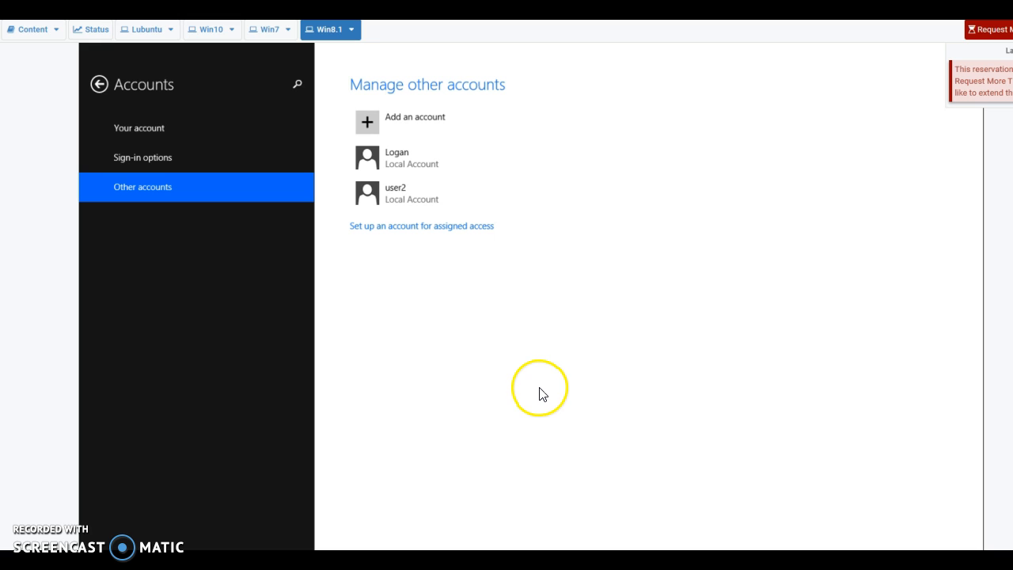
Change the new local account's type to Administrator and return to the main PC settings page
left_click(430, 162)
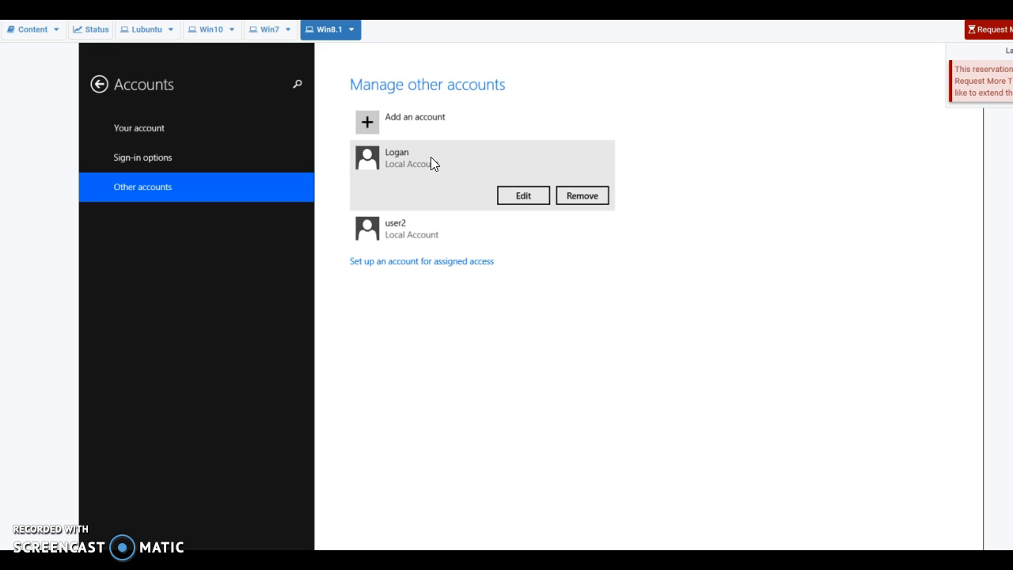
left_click(524, 196)
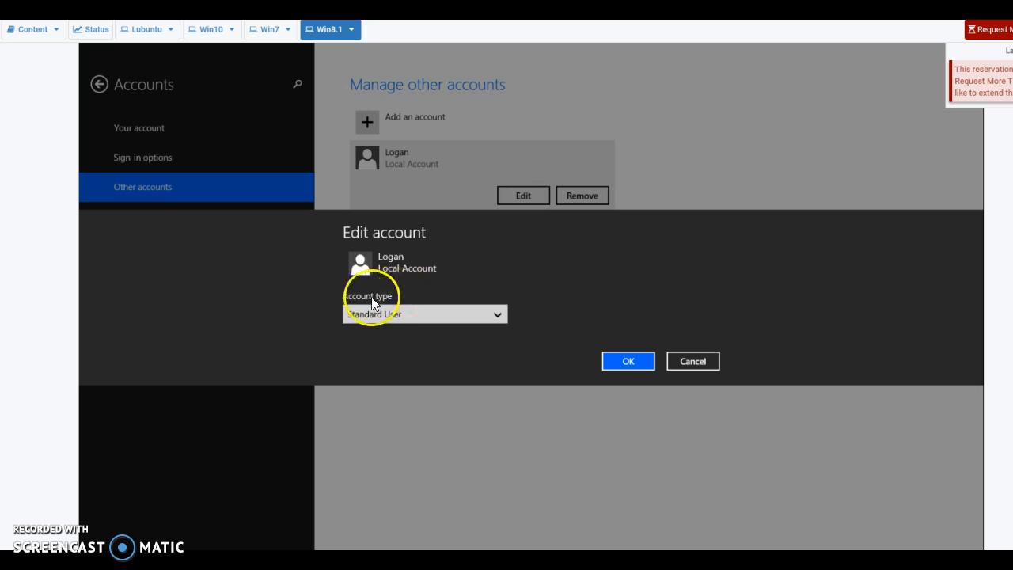
left_click(412, 318)
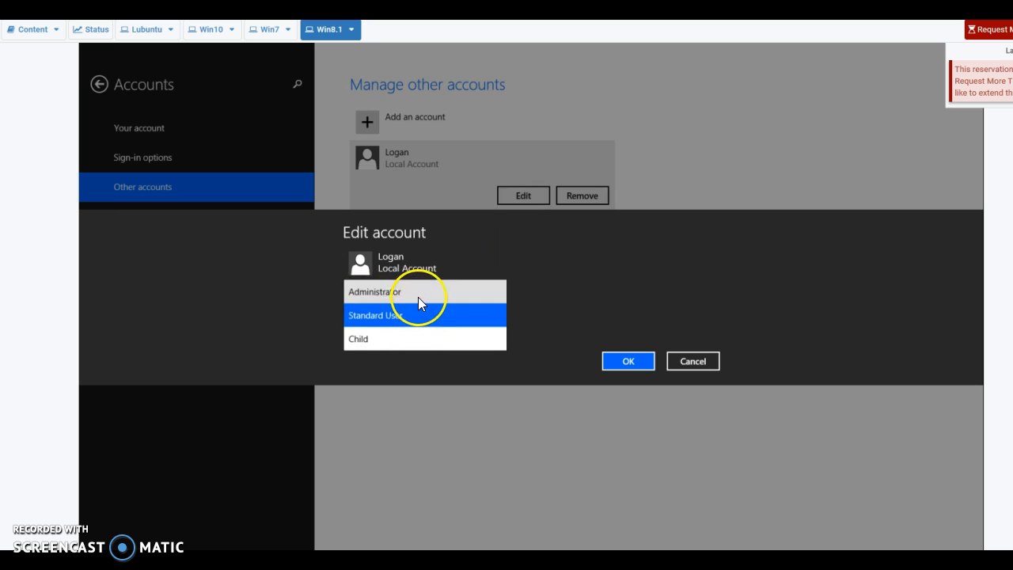
left_click(417, 294)
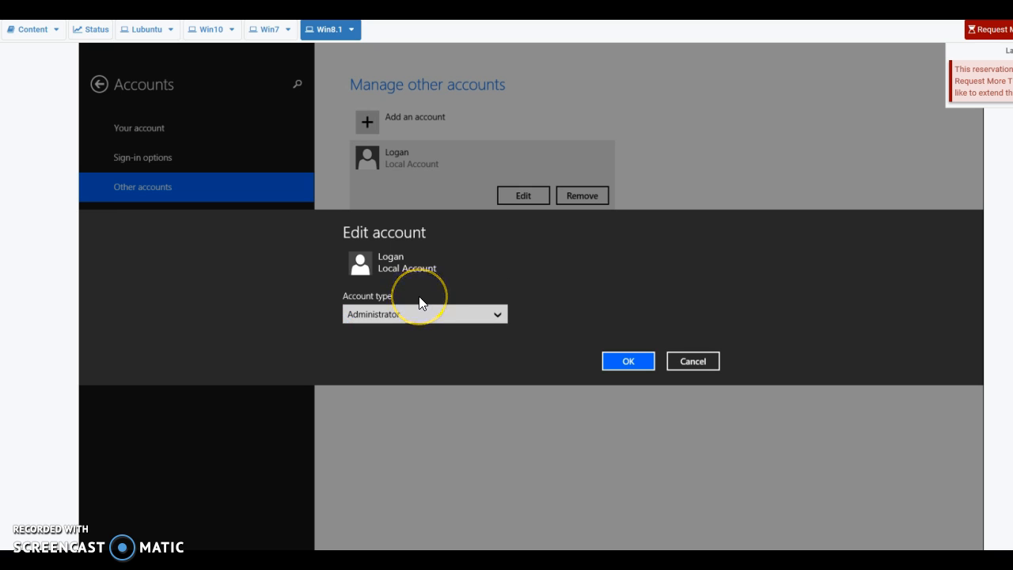
left_click(629, 361)
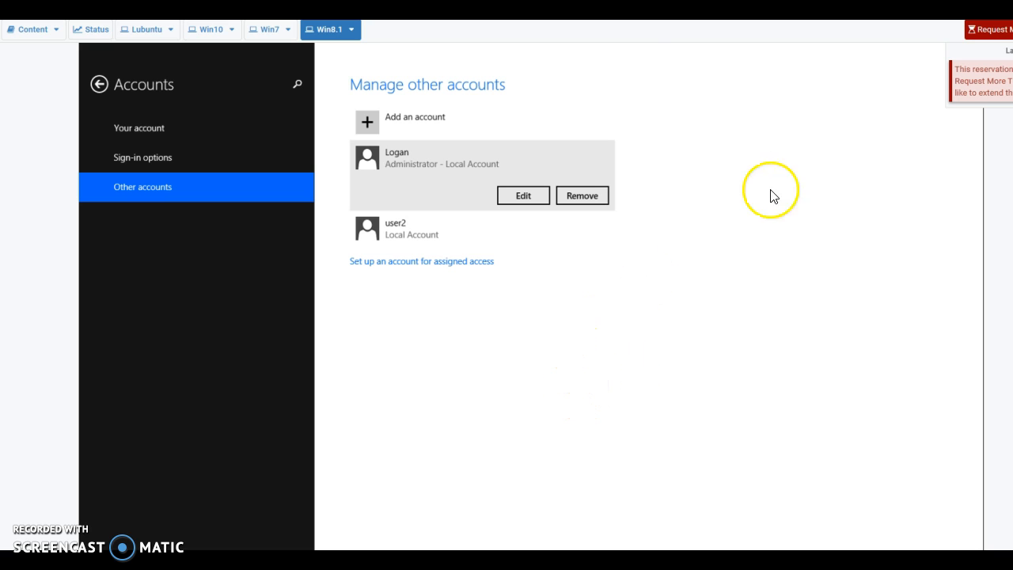
left_click(99, 84)
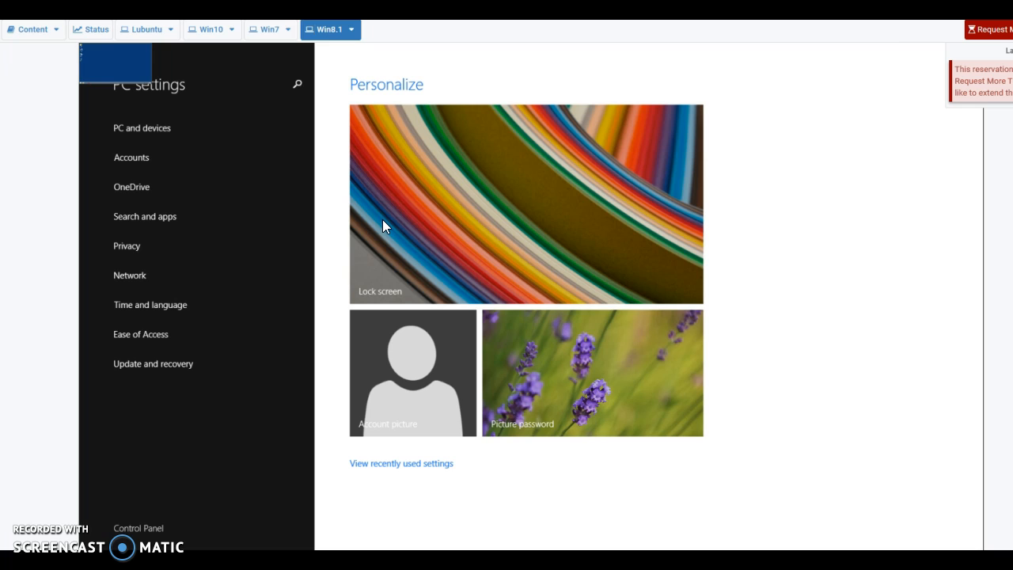
Switch to the Windows 10 VM, sign in as sysadmin, and open the Start menu
left_click(209, 33)
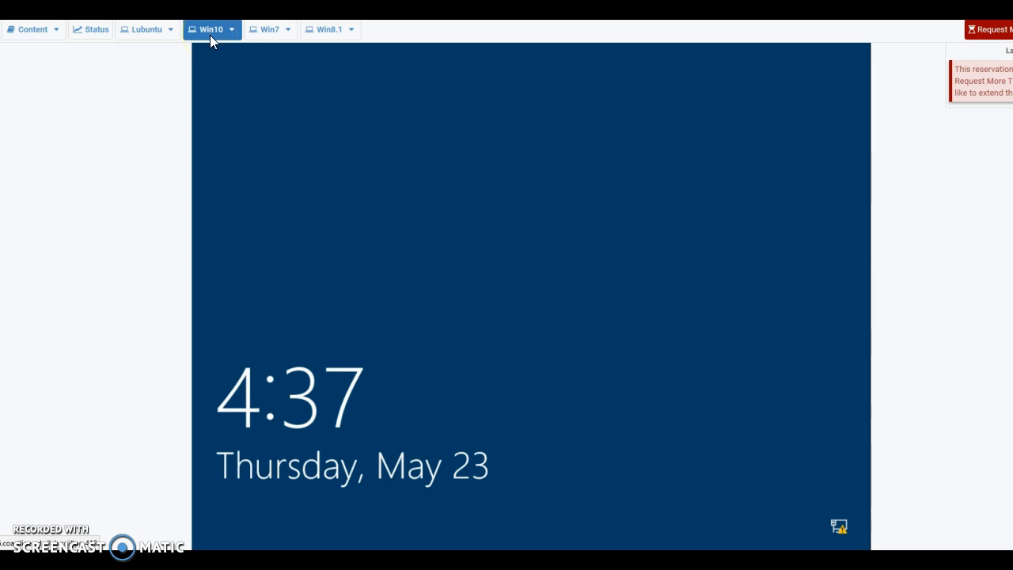
left_click(496, 342)
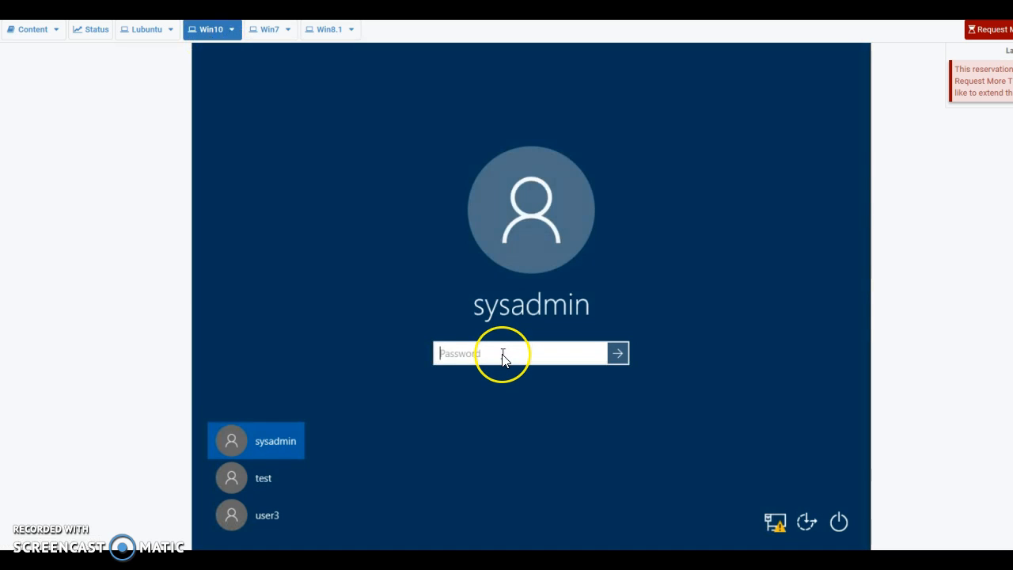
type("•••••")
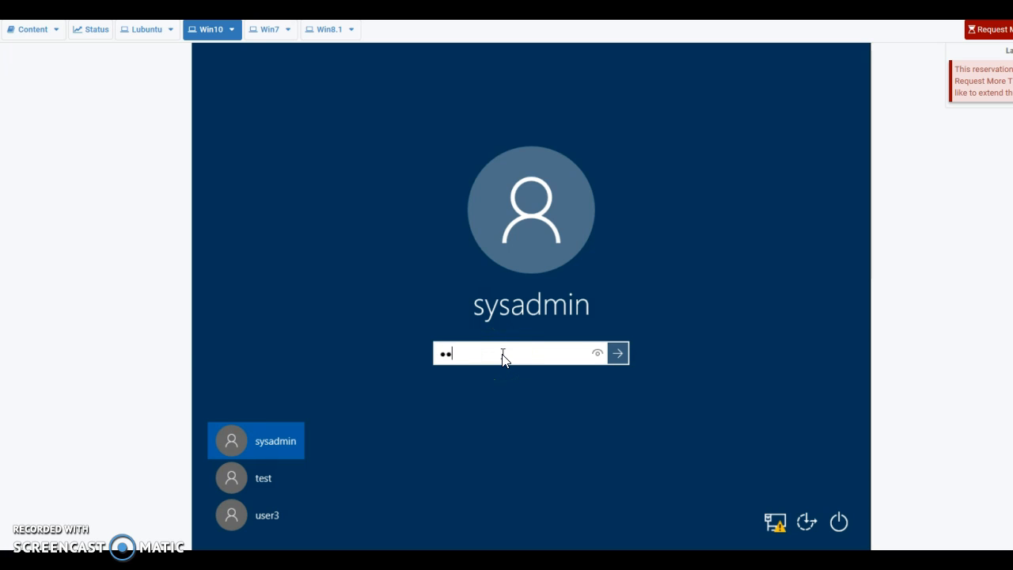
type("••••")
left_click(617, 353)
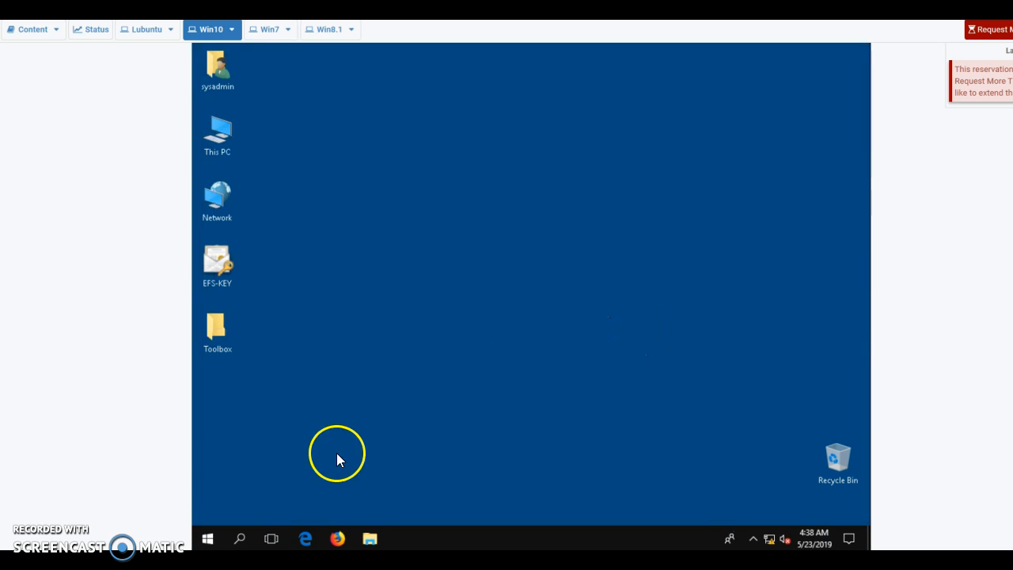
left_click(208, 539)
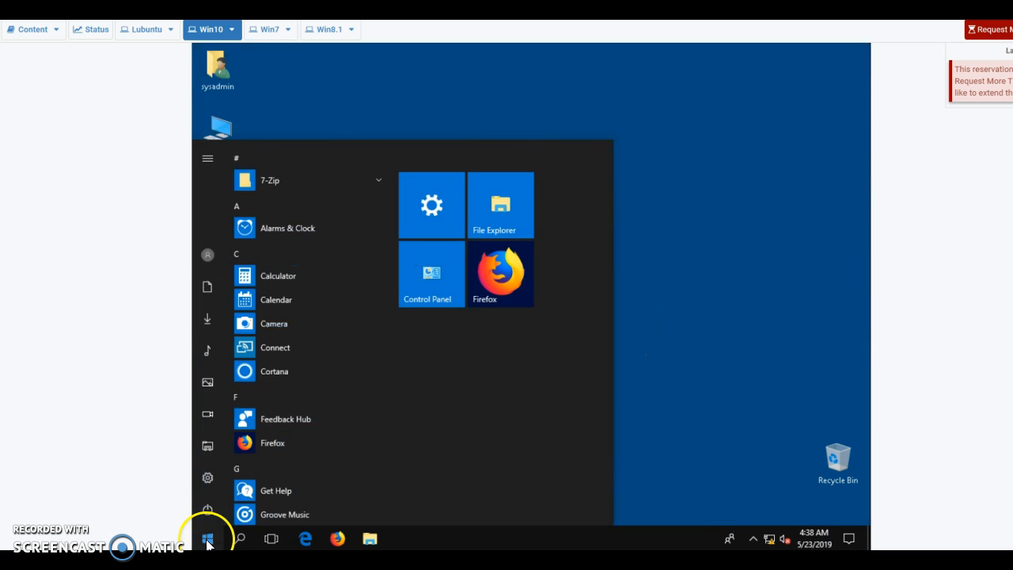
Open Windows Settings, go to Accounts, and show the Family & other people page
left_click(430, 212)
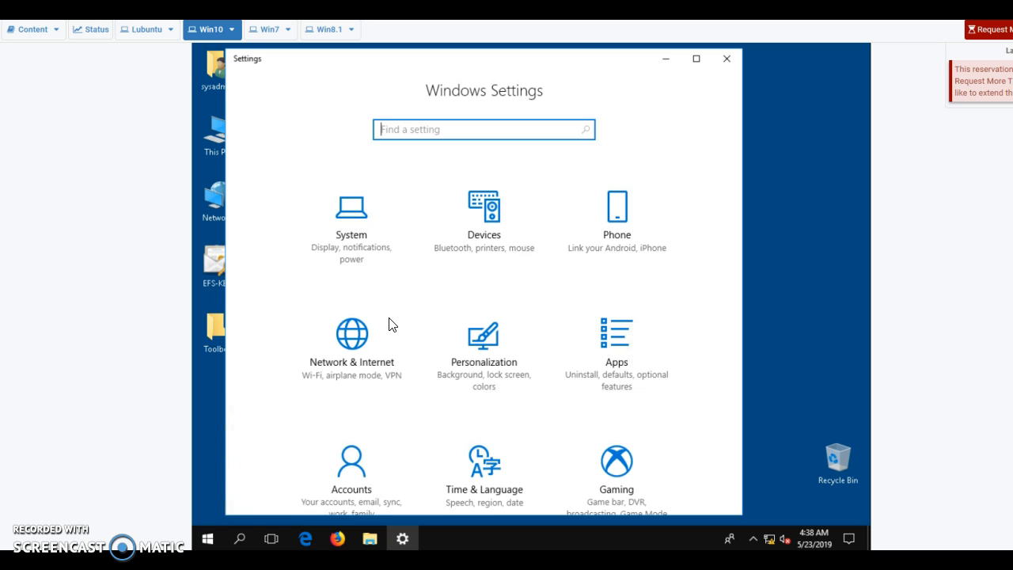
left_click(361, 475)
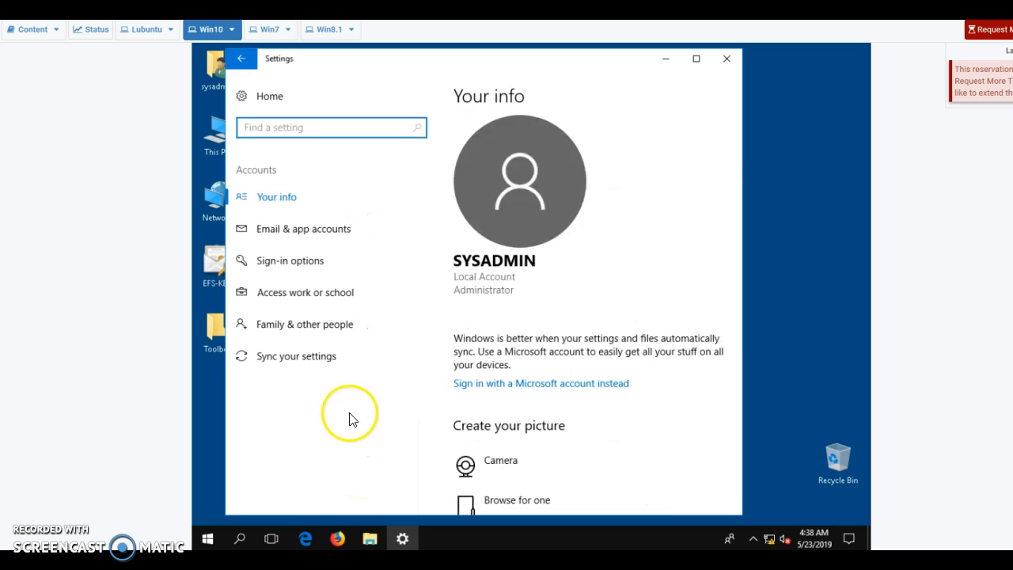
left_click(315, 330)
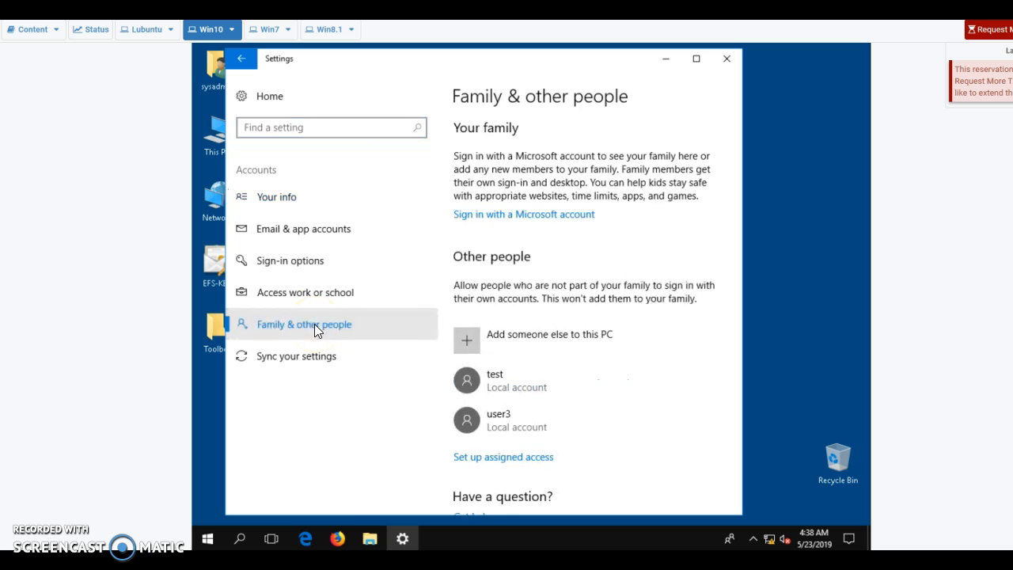
Start adding someone else to this PC, entering a user name and the password twice
left_click(466, 341)
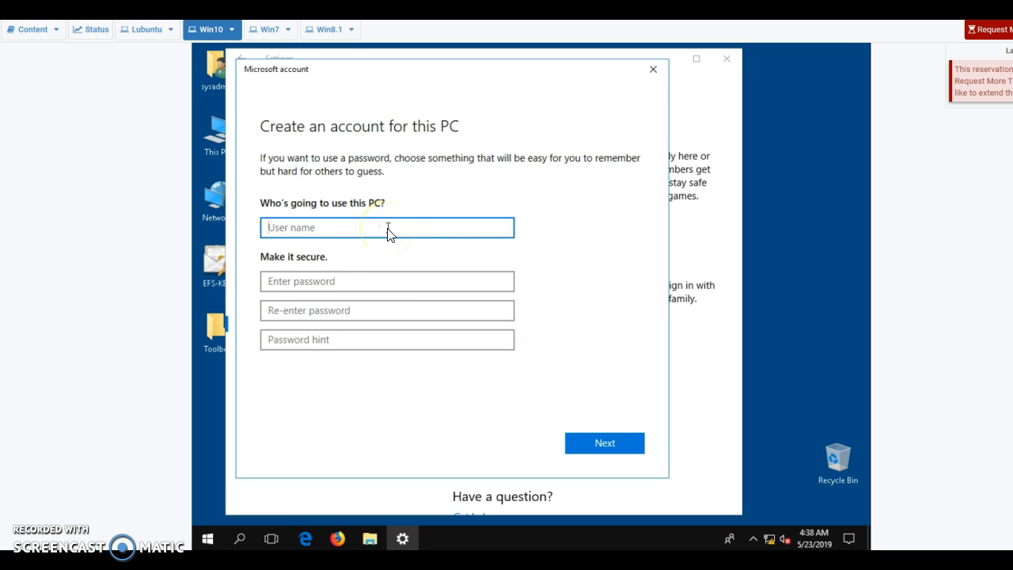
type("Logan")
left_click(391, 280)
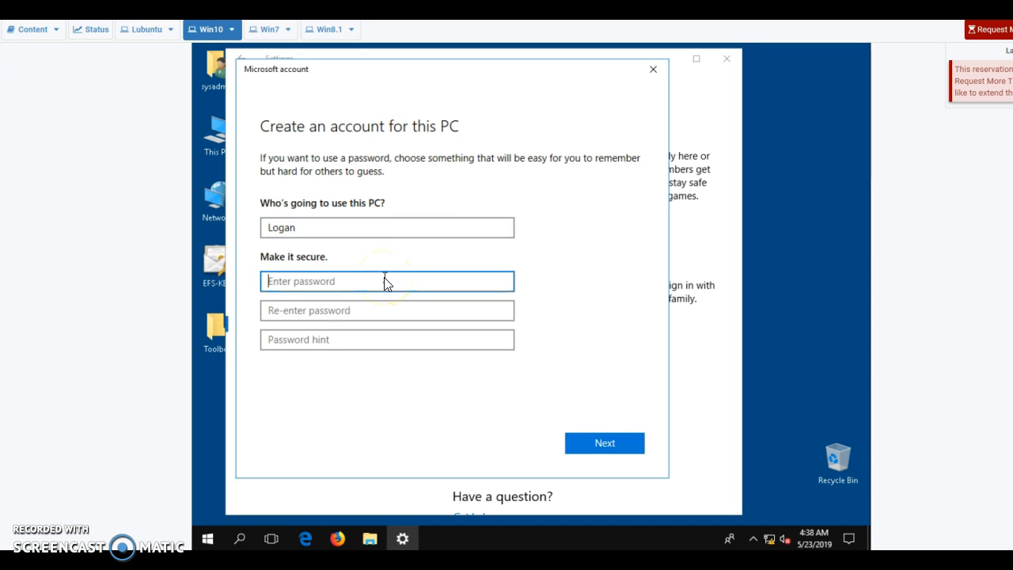
type("•••••••••")
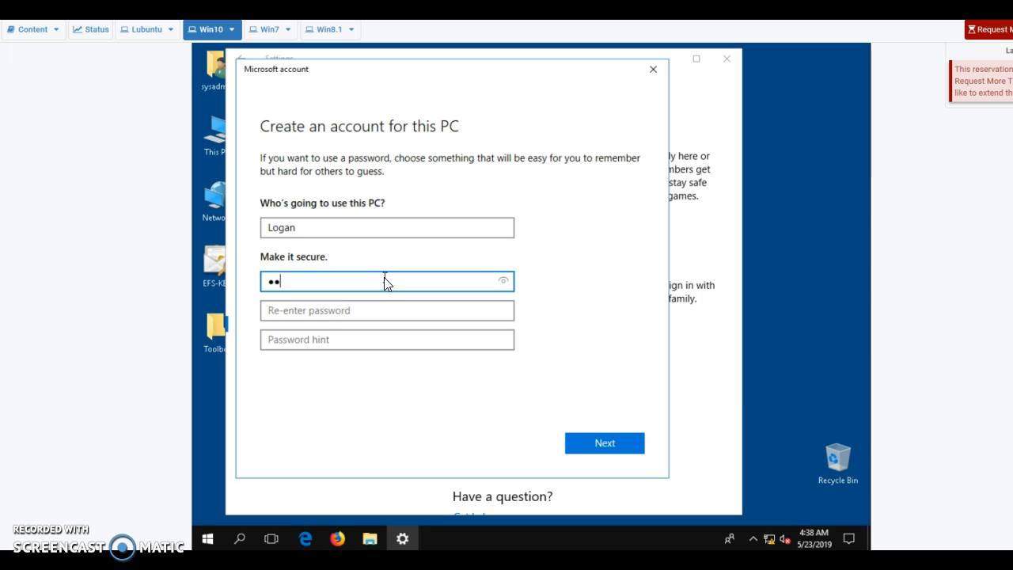
left_click(403, 311)
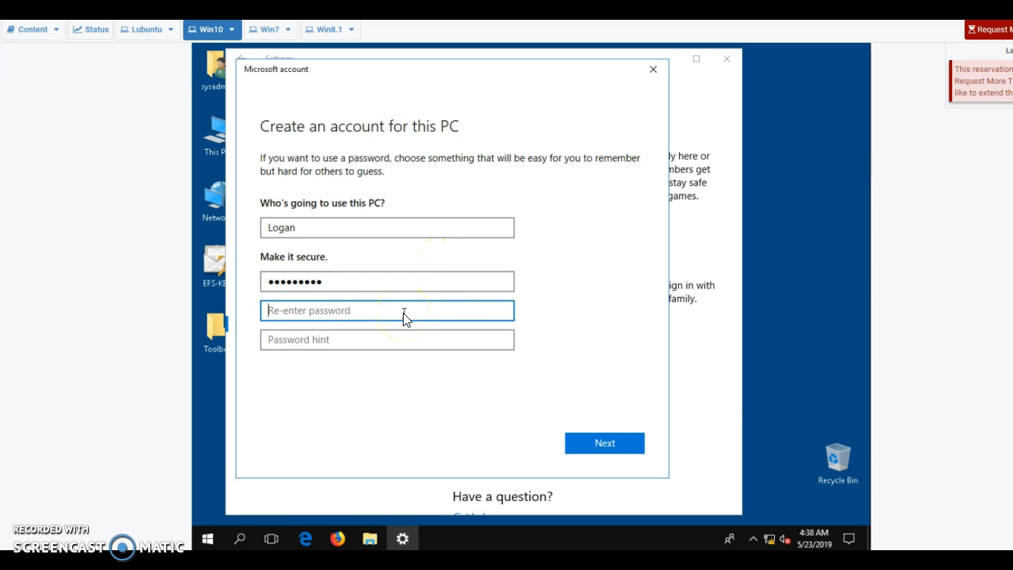
type("•••••••••")
Add a password hint and create the new local account
left_click(402, 347)
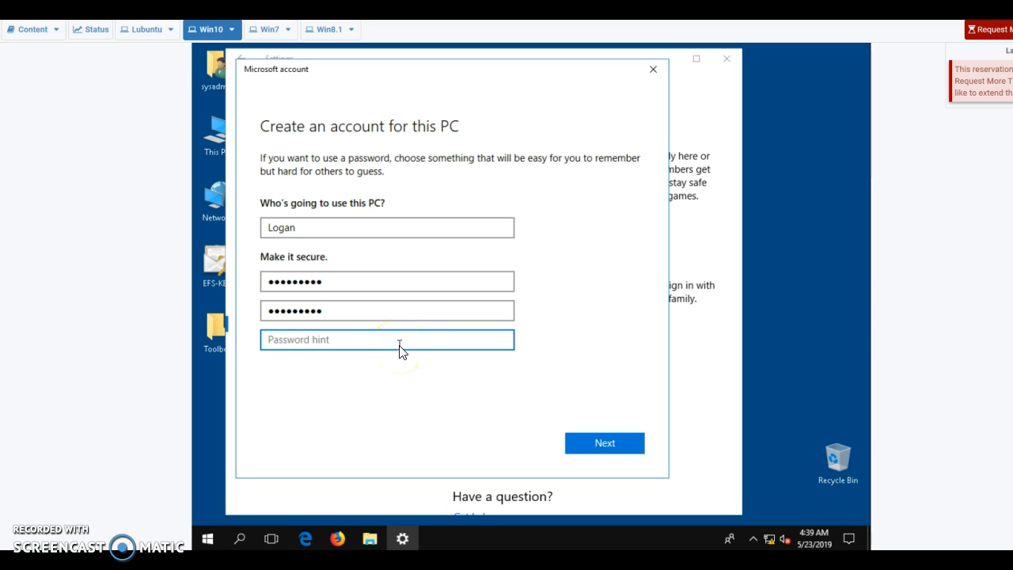
left_click(388, 348)
type("It's password with1")
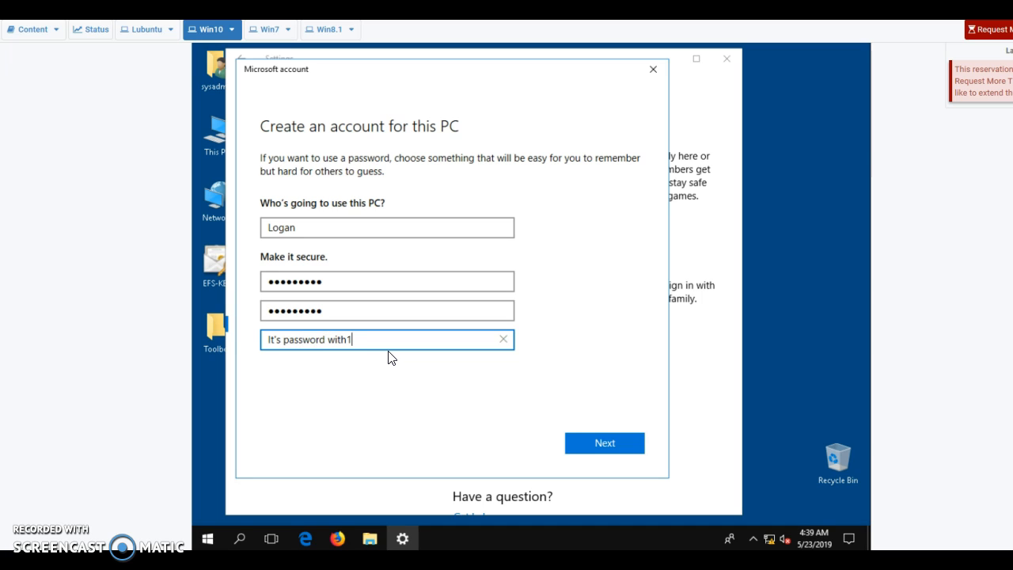
key("BackSpace")
type("1")
left_click(386, 355)
left_click(597, 445)
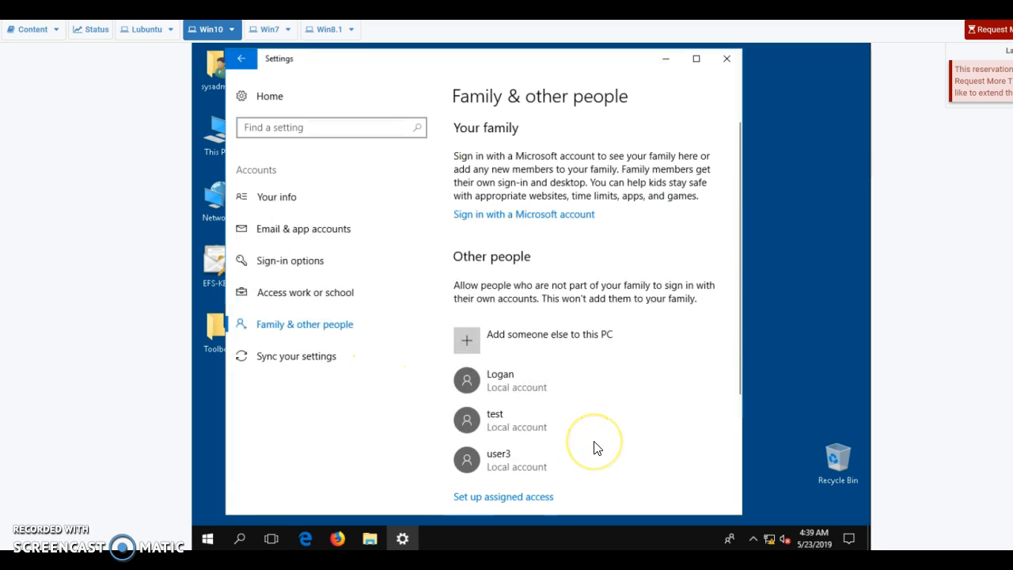
Change the new account's type to Administrator, confirm, and close Settings
left_click(591, 377)
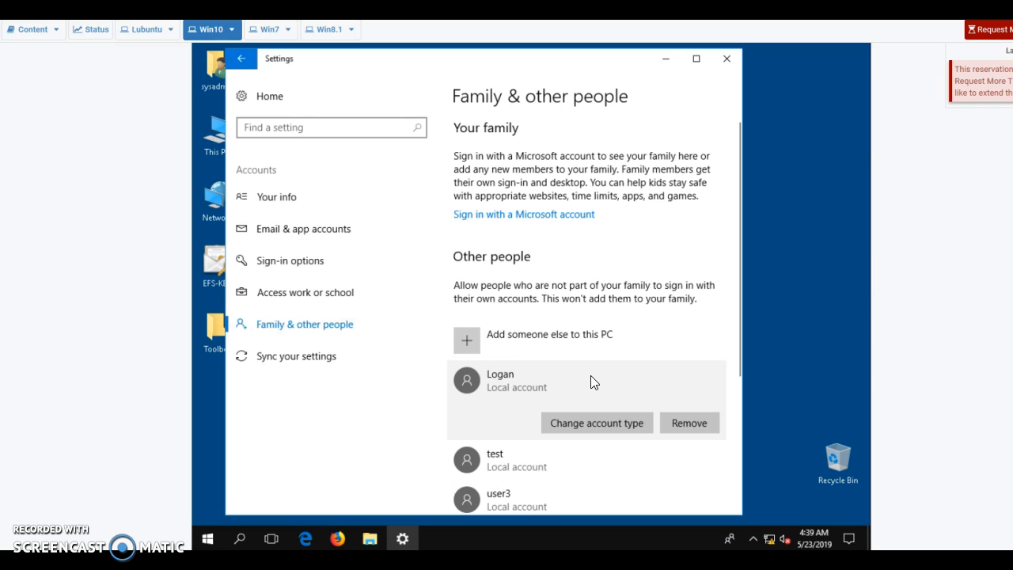
left_click(591, 377)
left_click(595, 424)
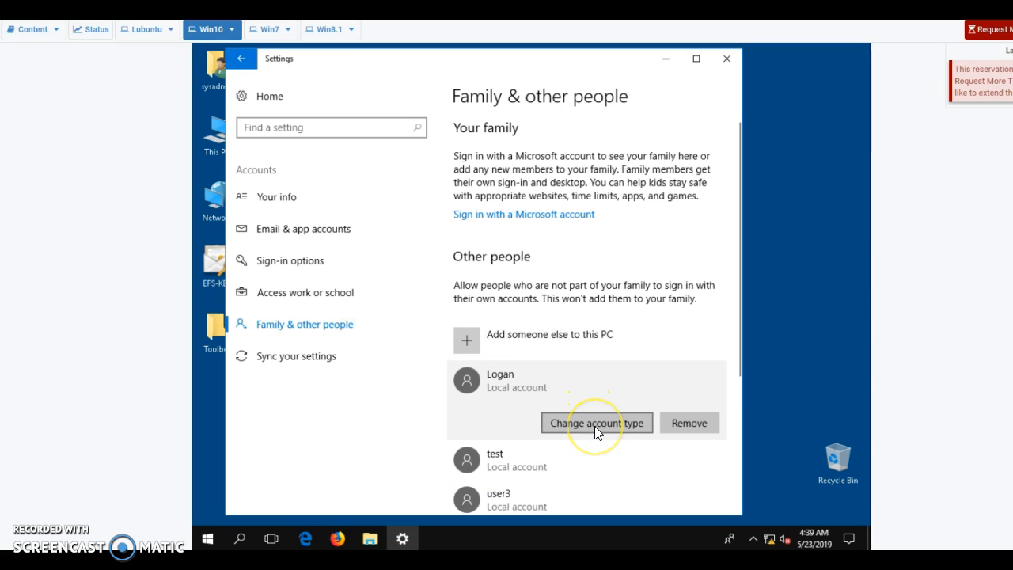
left_click(356, 303)
left_click(365, 286)
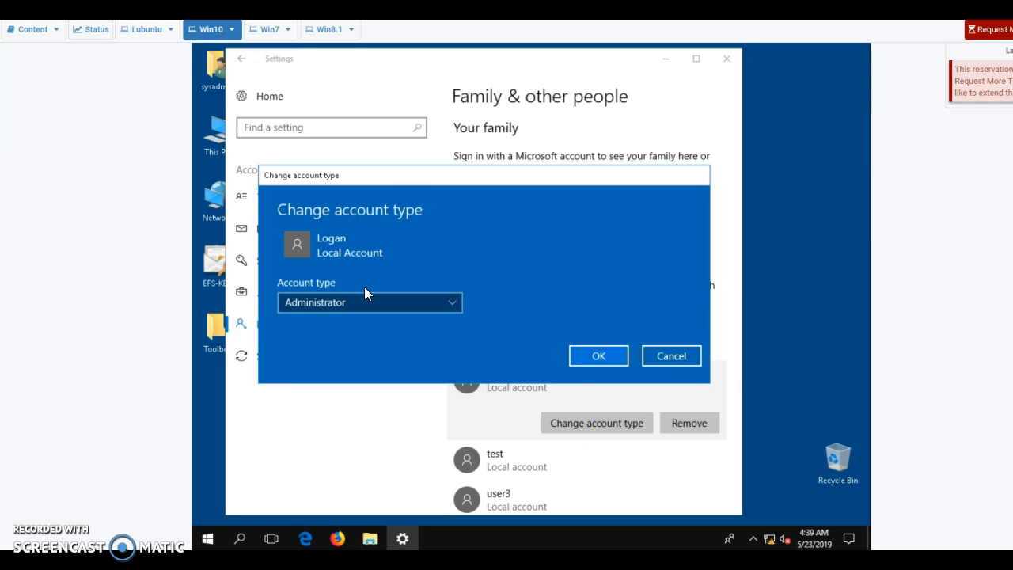
left_click(588, 357)
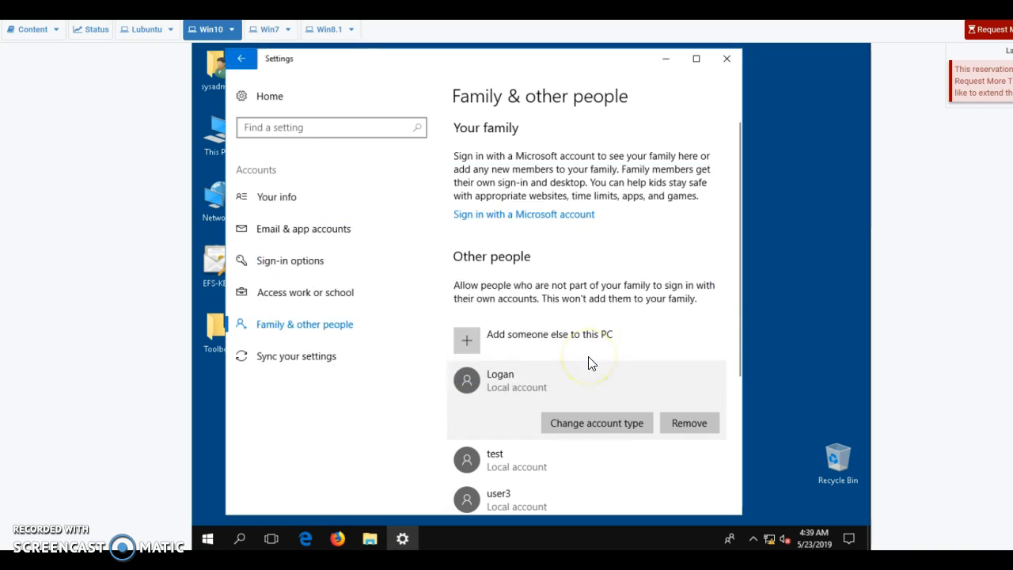
left_click(728, 62)
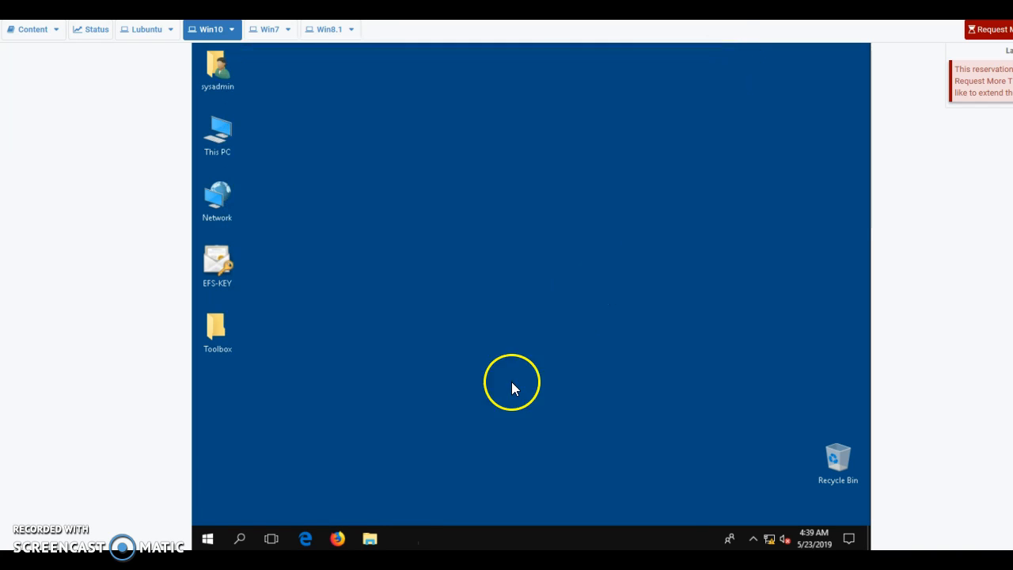
left_click(209, 538)
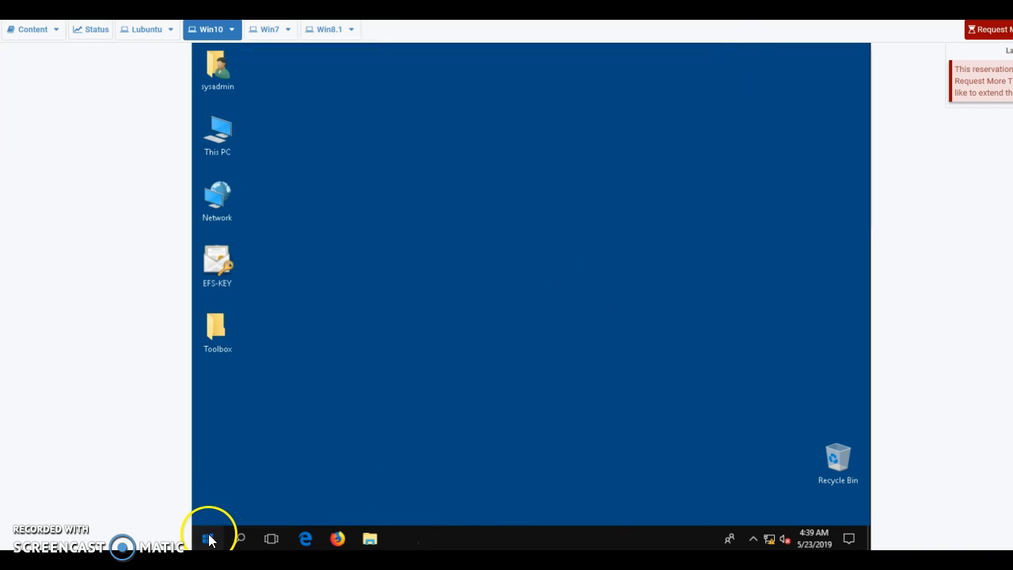
Sign out of the current Windows 10 account from the Start menu's user options
left_click(209, 511)
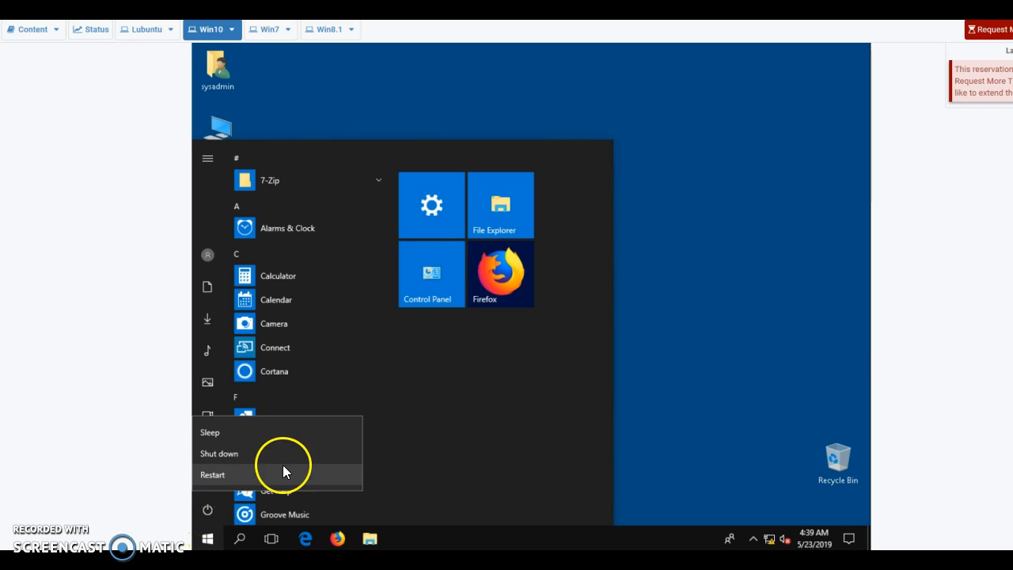
left_click(464, 448)
left_click(210, 250)
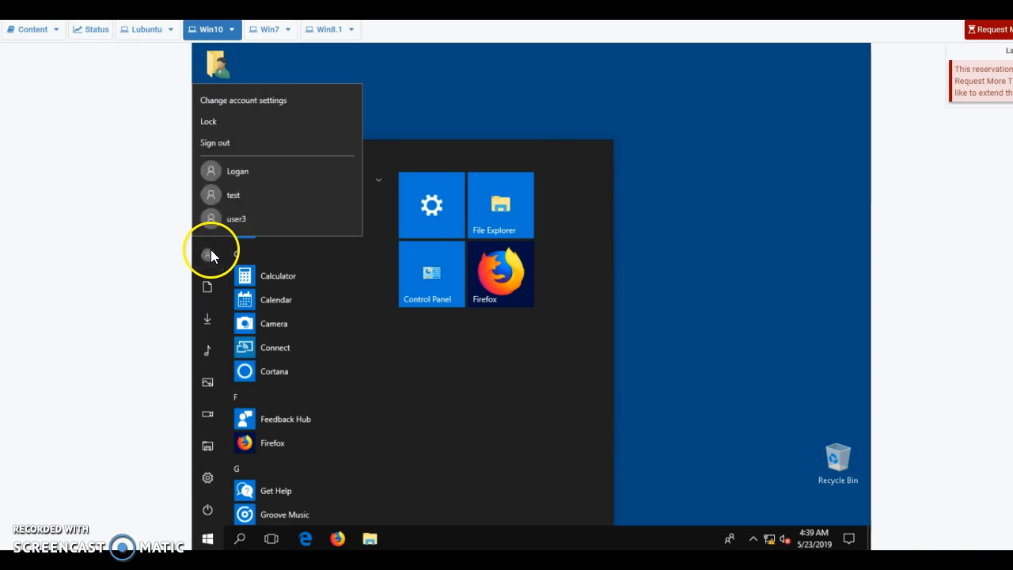
left_click(224, 143)
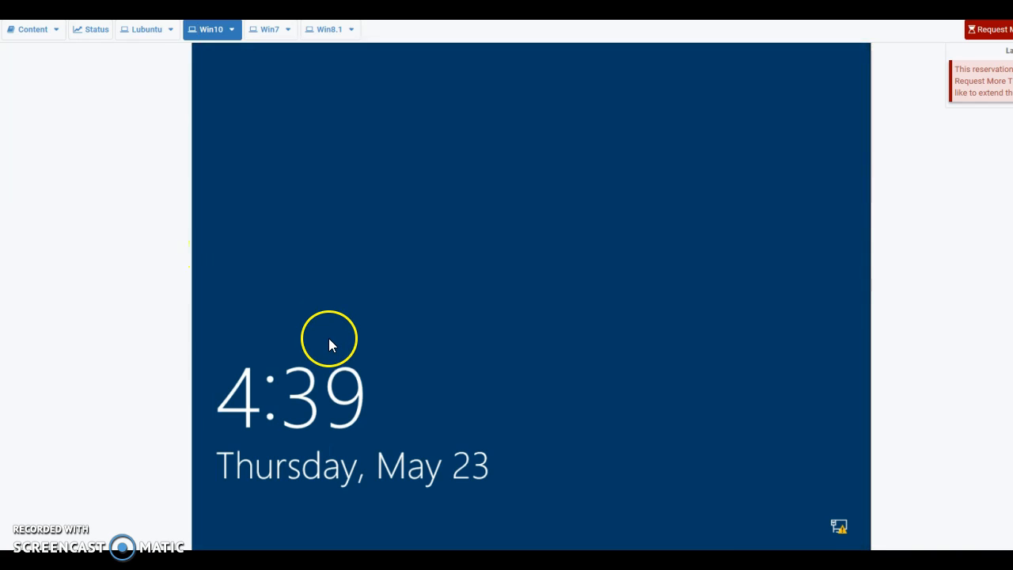
Sign in as the new administrator account with its password
left_click(427, 360)
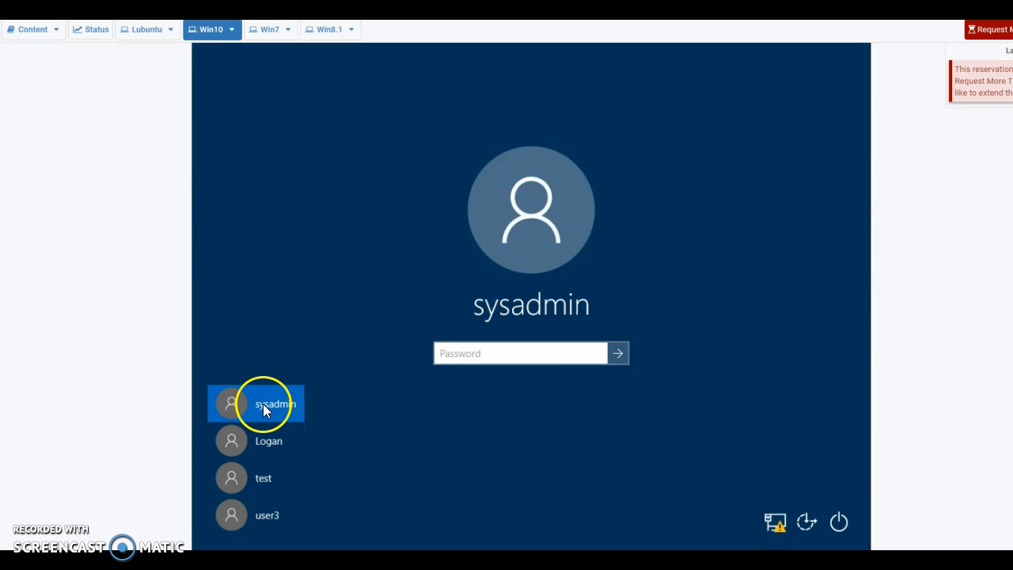
left_click(255, 444)
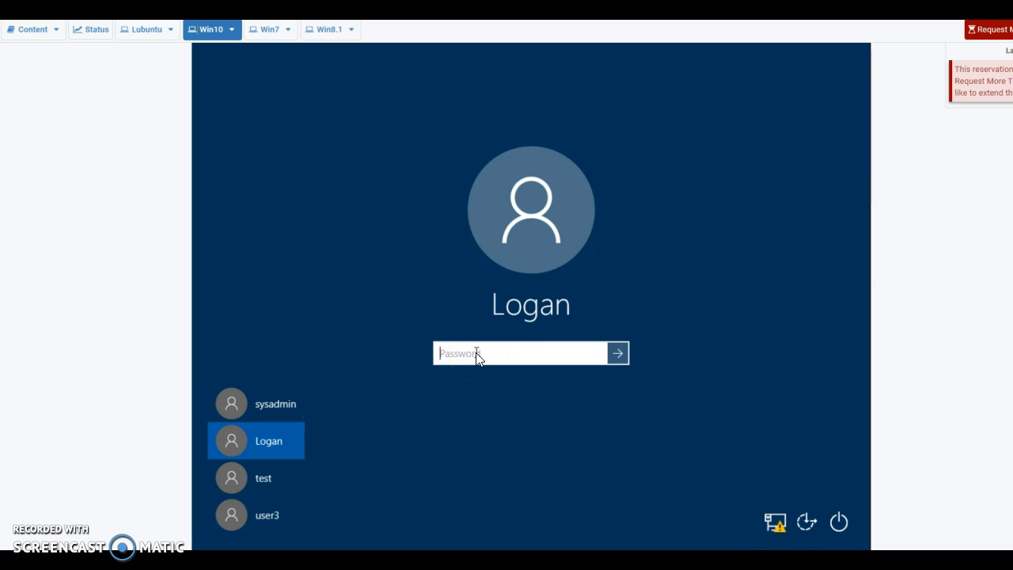
type("********")
key("Return")
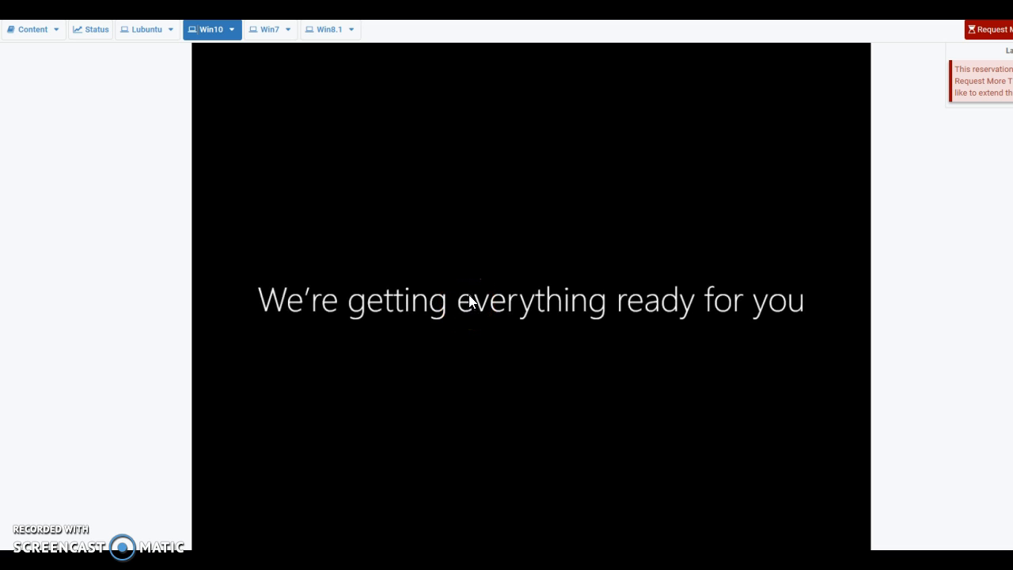
Wait for the new account's first-sign-in setup, then bring up the Windows 7 machine
left_click(463, 292)
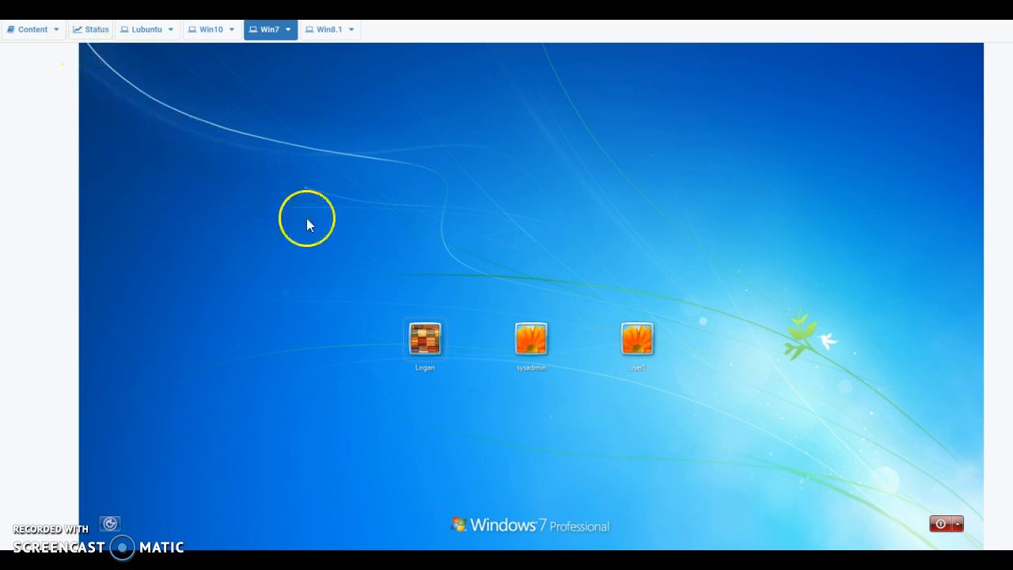
Sign in to Windows 7 as the sysadmin account with its password
left_click(536, 345)
left_click(493, 363)
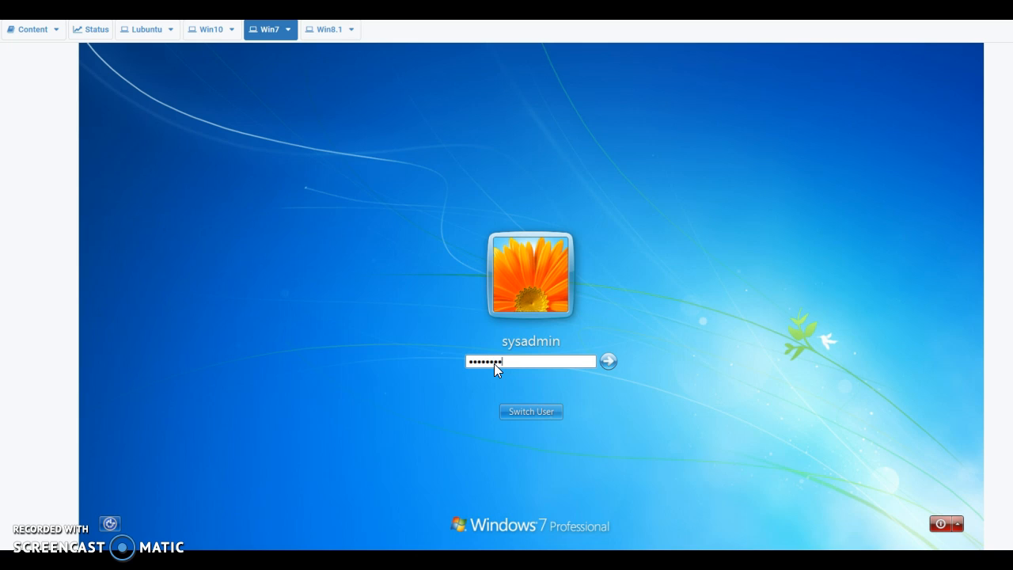
key("Return")
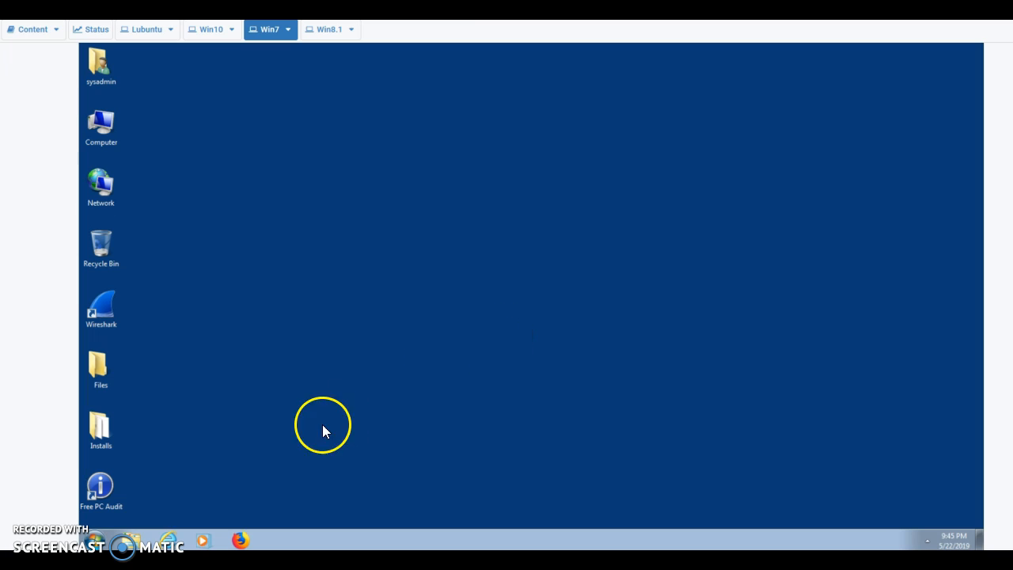
Open Computer Management via Manage on the Start menu's Computer entry
left_click(96, 539)
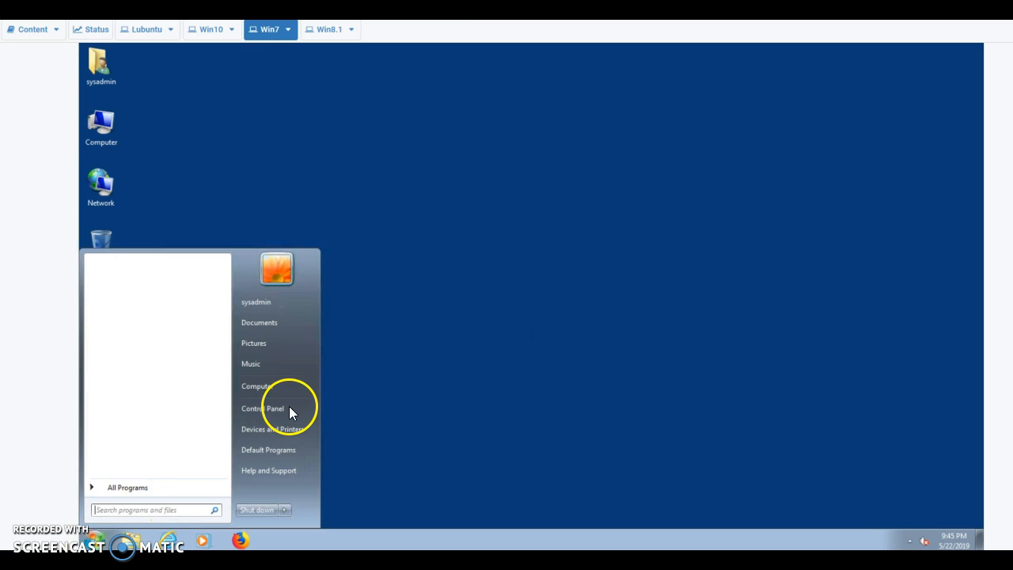
right_click(266, 389)
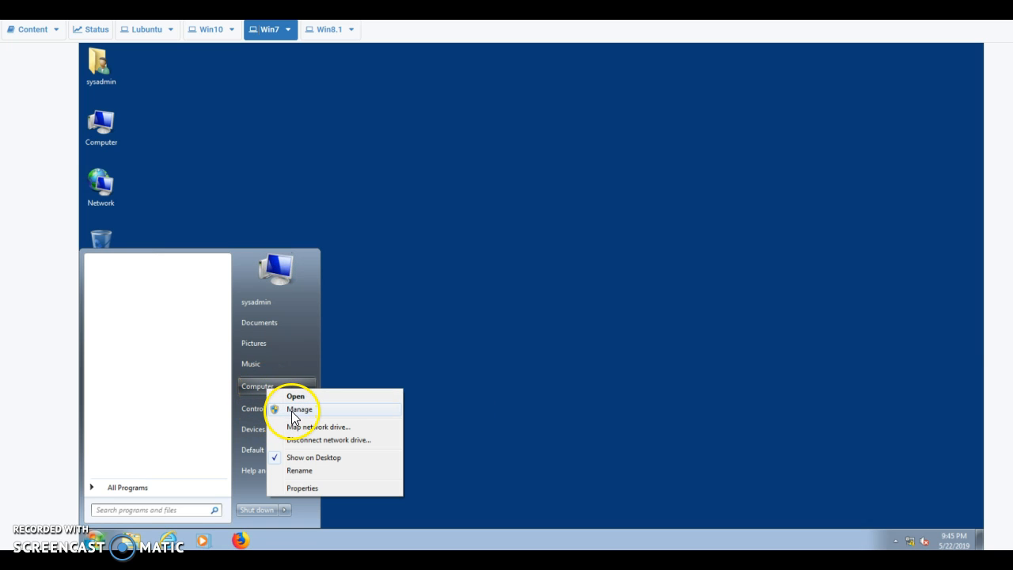
left_click(292, 410)
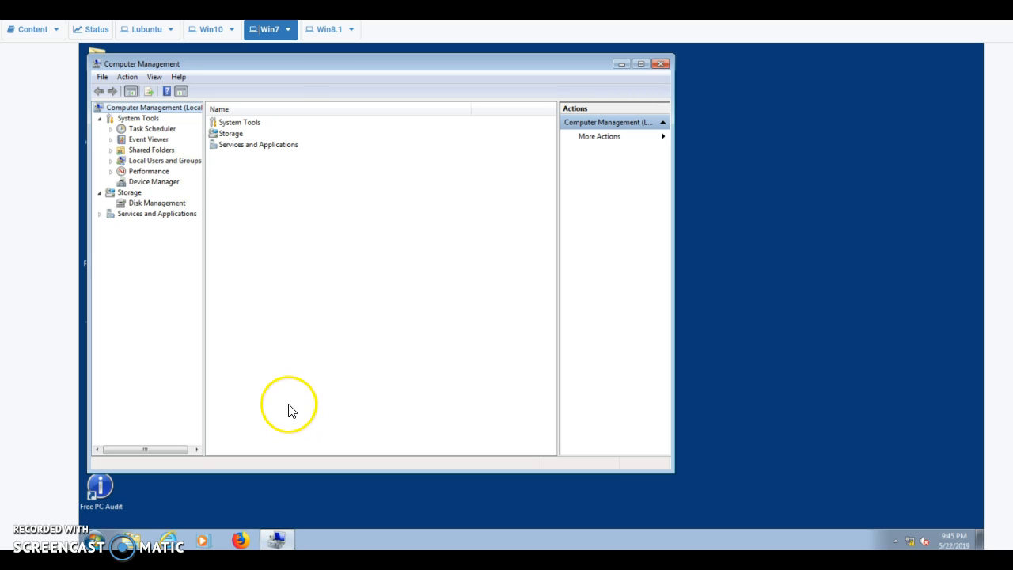
Open Local Users and Groups > Users and choose New User from the list's context menu
left_click(167, 163)
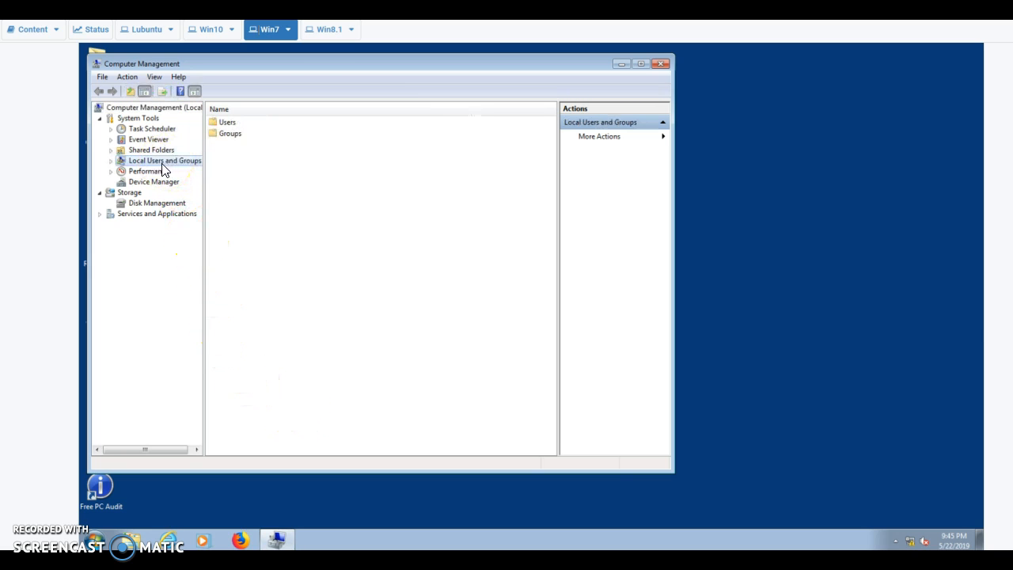
left_click(225, 125)
double_click(224, 127)
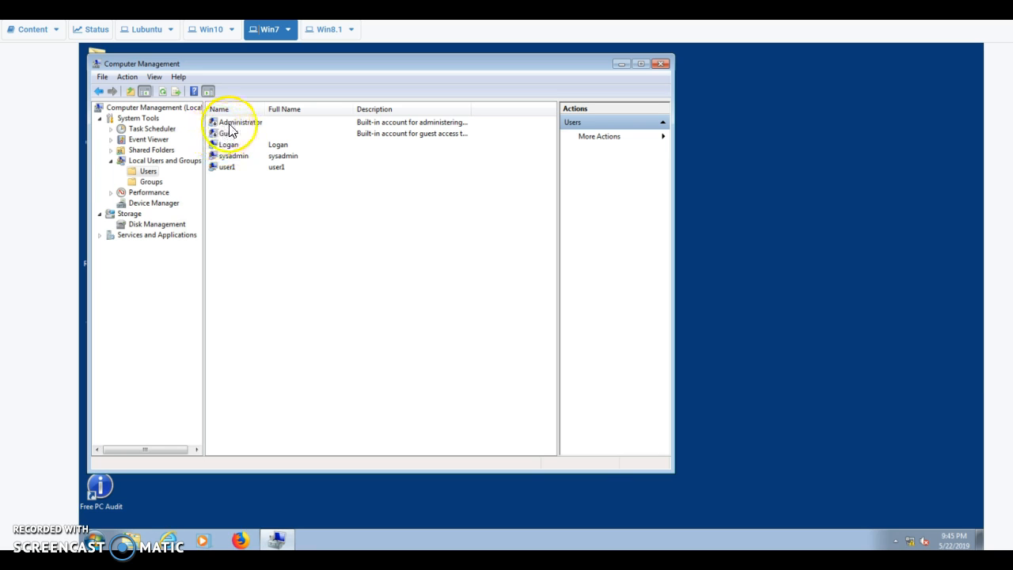
right_click(293, 198)
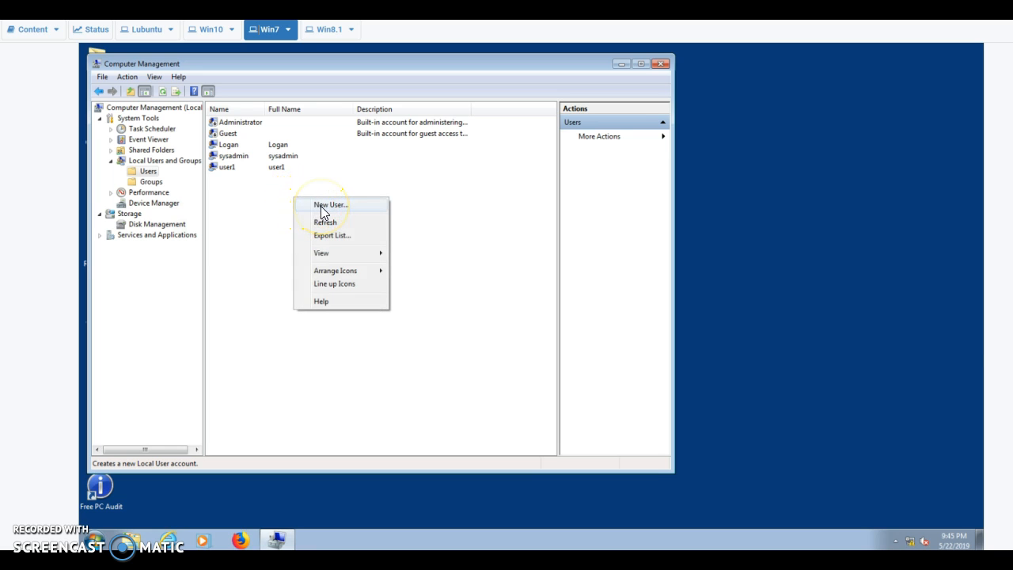
left_click(320, 205)
Fill in the new user's user name, full name, and description 'Analyst'
left_click(348, 182)
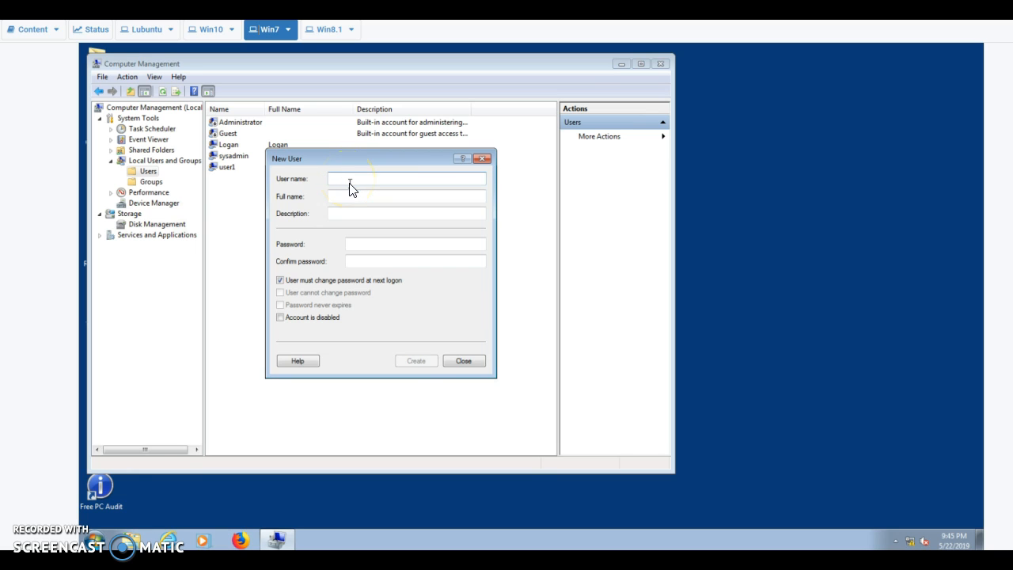
type("Sal")
left_click(353, 199)
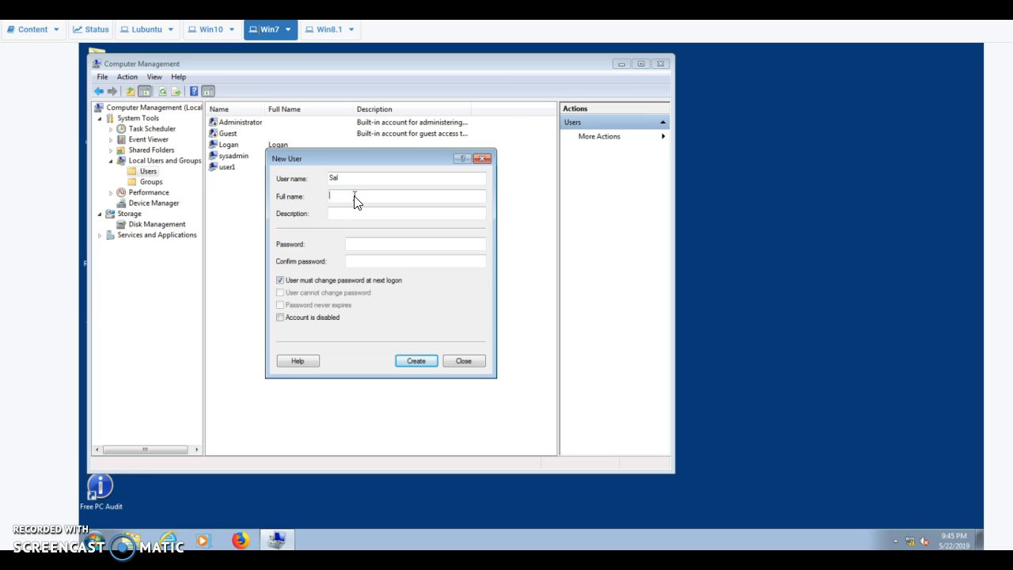
type("Sal A.")
left_click(348, 214)
type("Analyst")
Enter the password twice, untick 'must change at next logon', tick 'Password never expires', and attempt Create
left_click(363, 240)
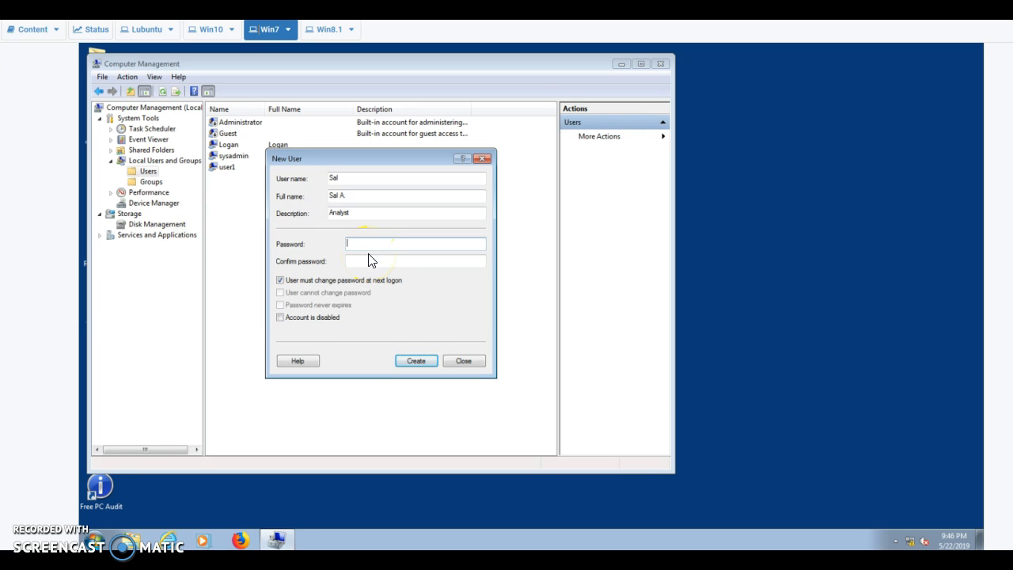
type("••••••••••••")
left_click(378, 262)
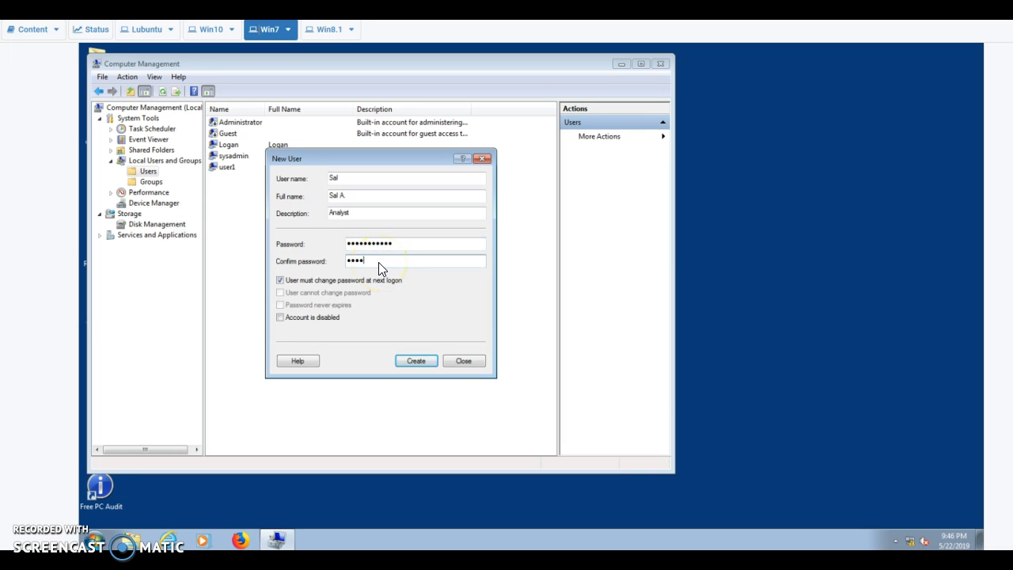
type("•••••••••••")
left_click(366, 266)
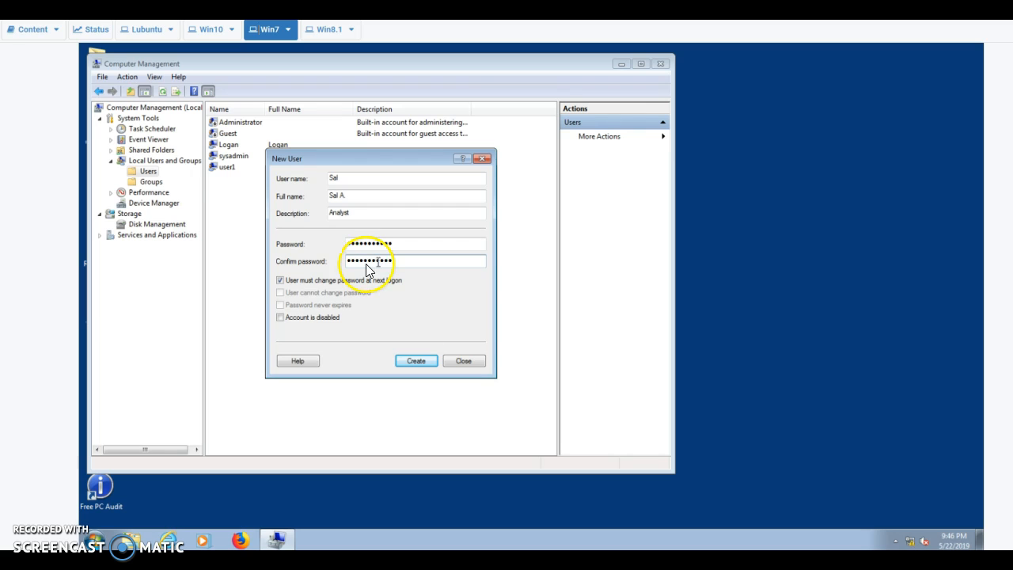
left_click(280, 281)
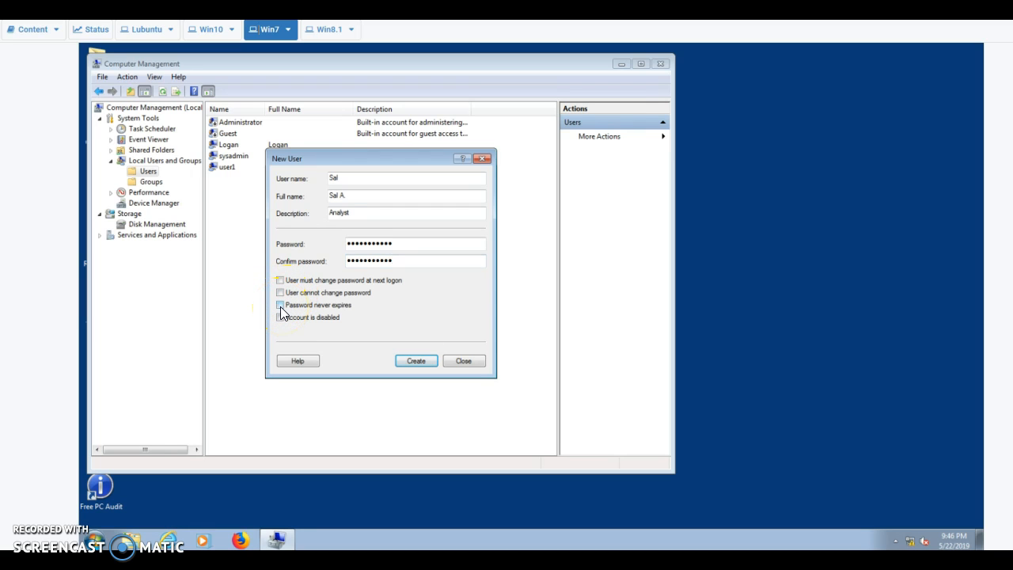
left_click(280, 306)
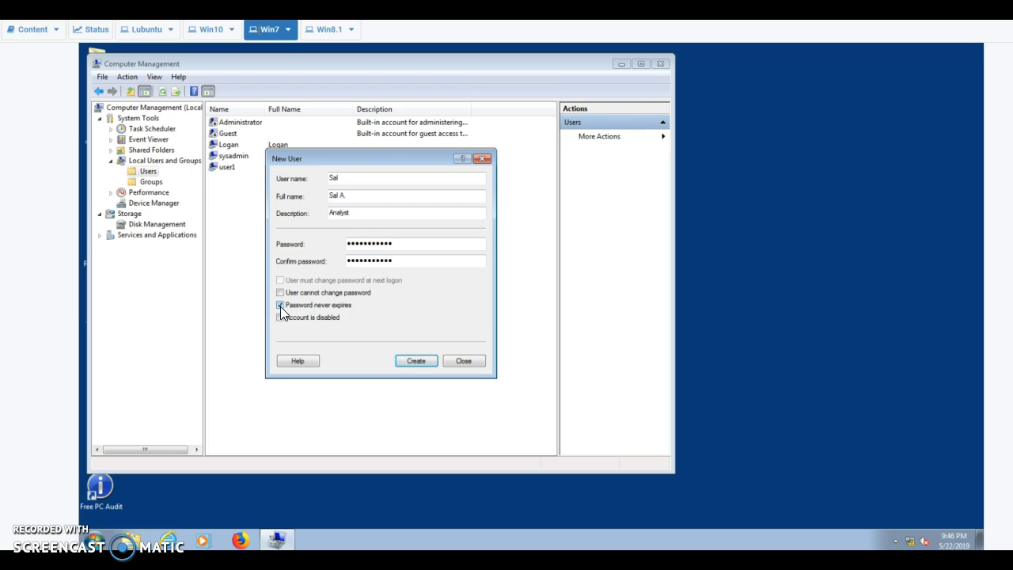
left_click(415, 361)
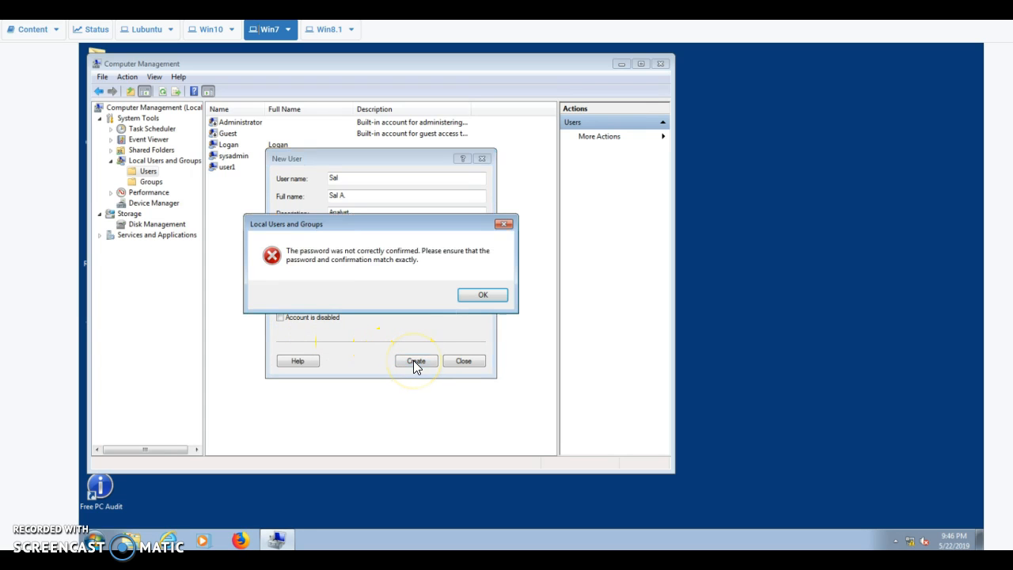
Dismiss the password mismatch error, retype the confirmation, and retry Create
left_click(467, 295)
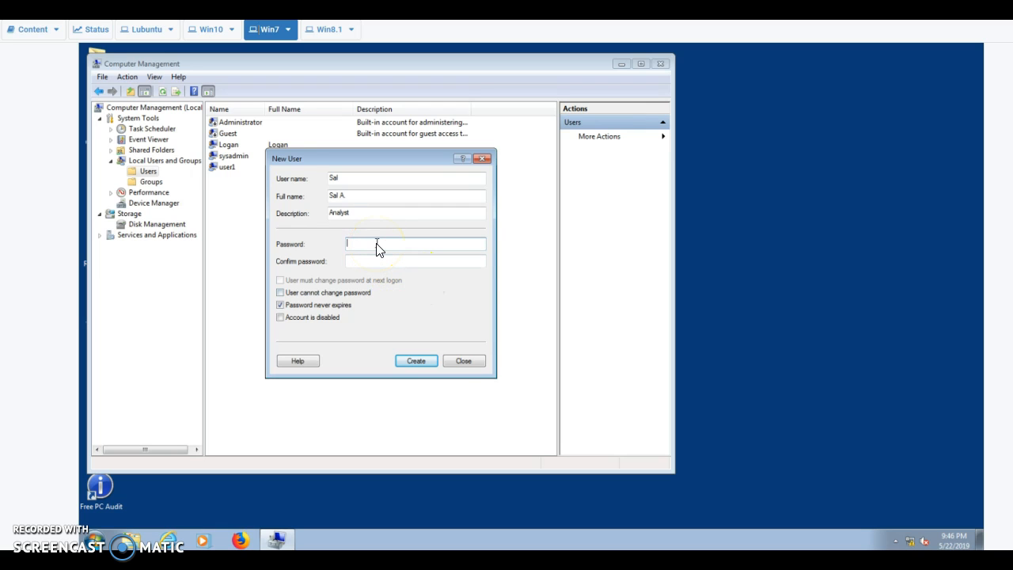
type("********")
left_click(382, 263)
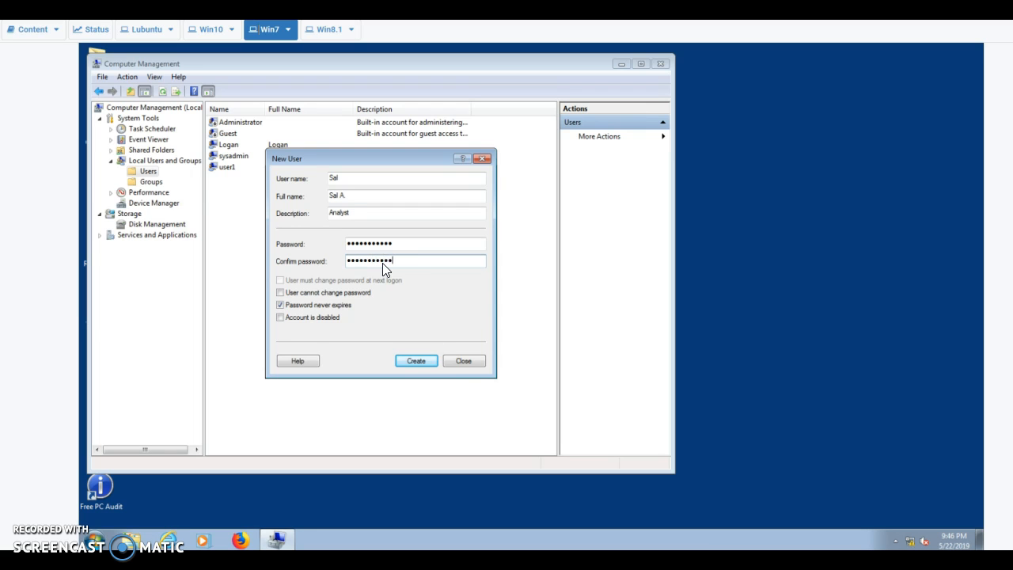
left_click(416, 361)
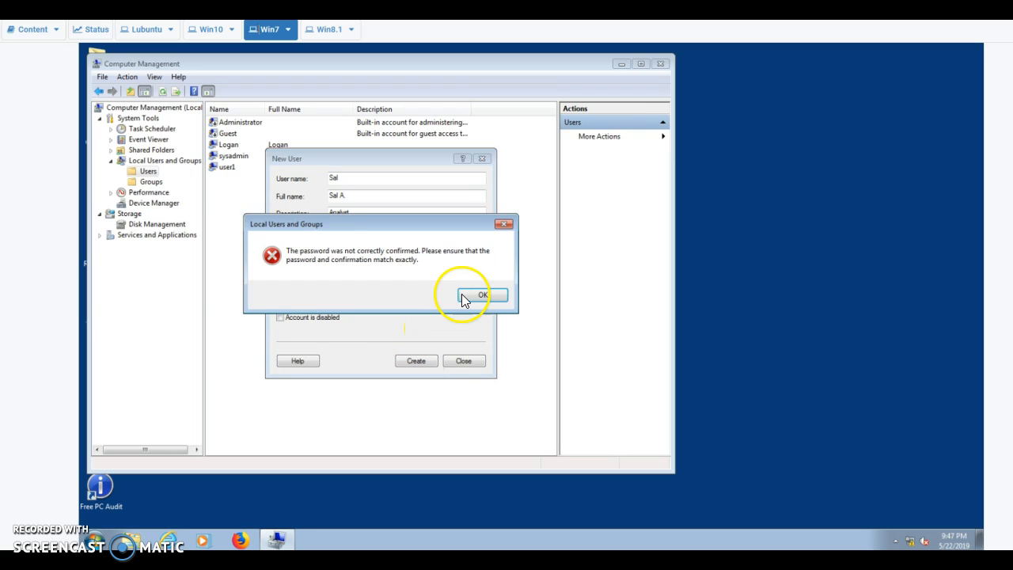
left_click(481, 295)
Re-enter matching password and confirmation, then create the user account
left_click(399, 247)
type("•••••")
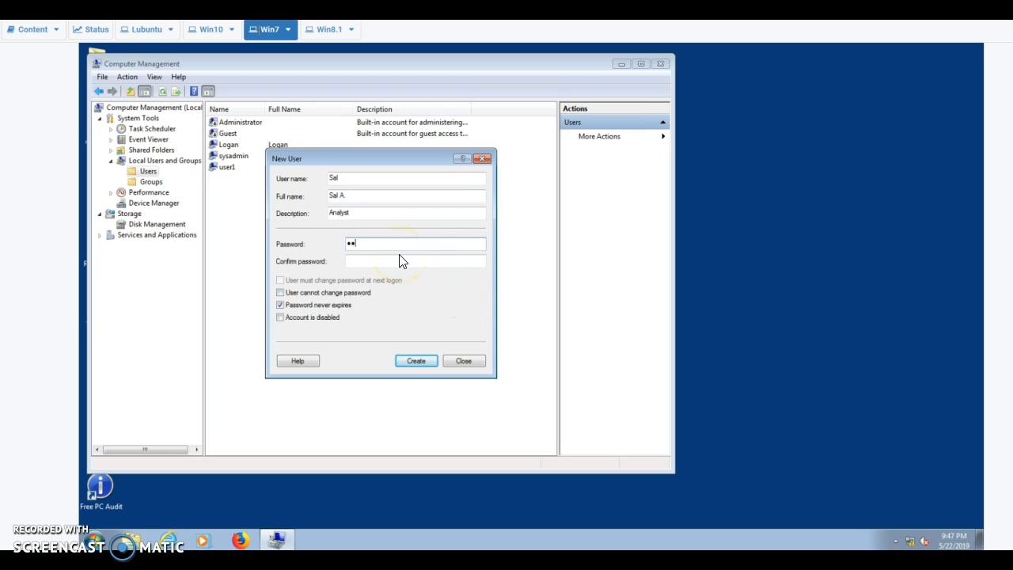
type("•••")
key("BackSpace")
key("BackSpace")
key("BackSpace")
key("BackSpace")
key("BackSpace")
key("BackSpace")
key("BackSpace")
type("•••••••••••")
left_click(404, 263)
type("•••••••••••••")
left_click(403, 244)
left_click_drag(403, 244, 328, 243)
type("•••••••••••••")
left_click_drag(392, 261, 295, 266)
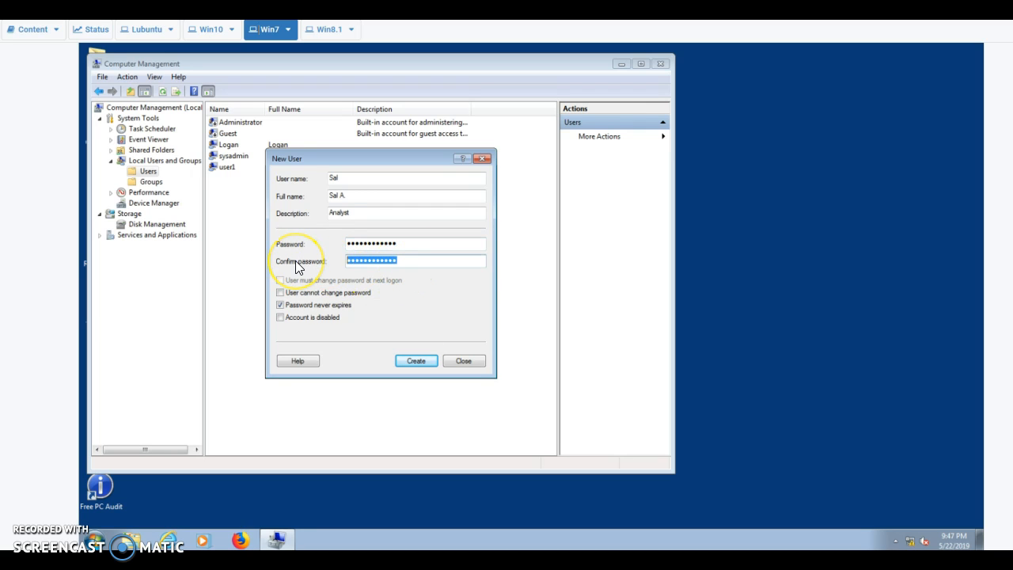
type("•••••••••••••")
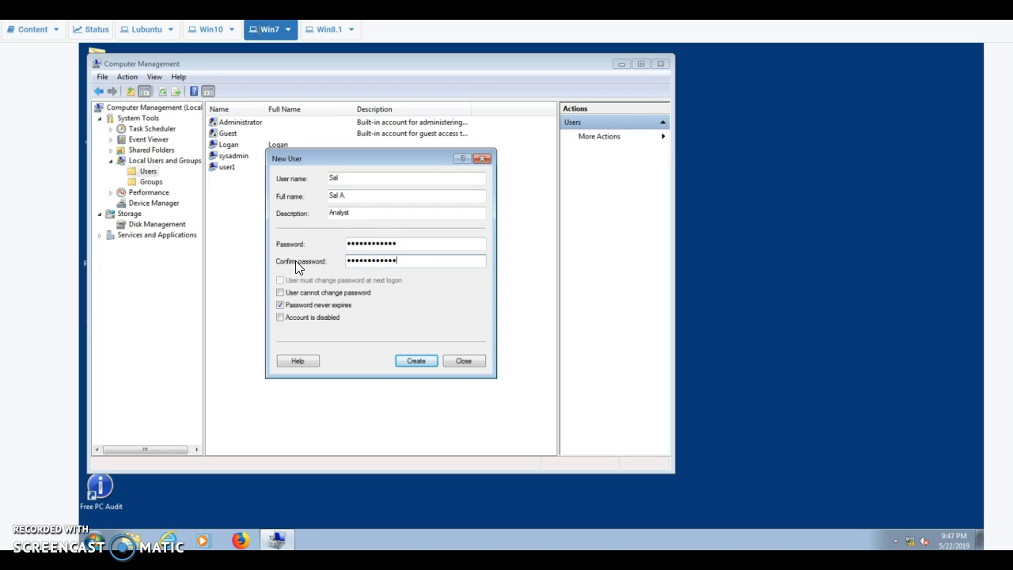
left_click(413, 361)
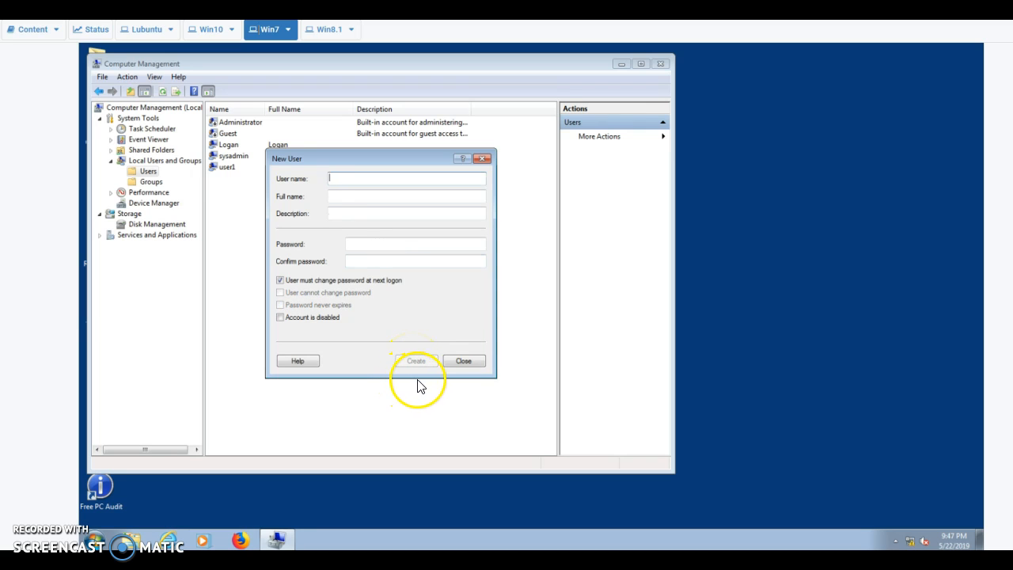
Add the new user to the Administrators group using Check Names, and save the membership
left_click(462, 363)
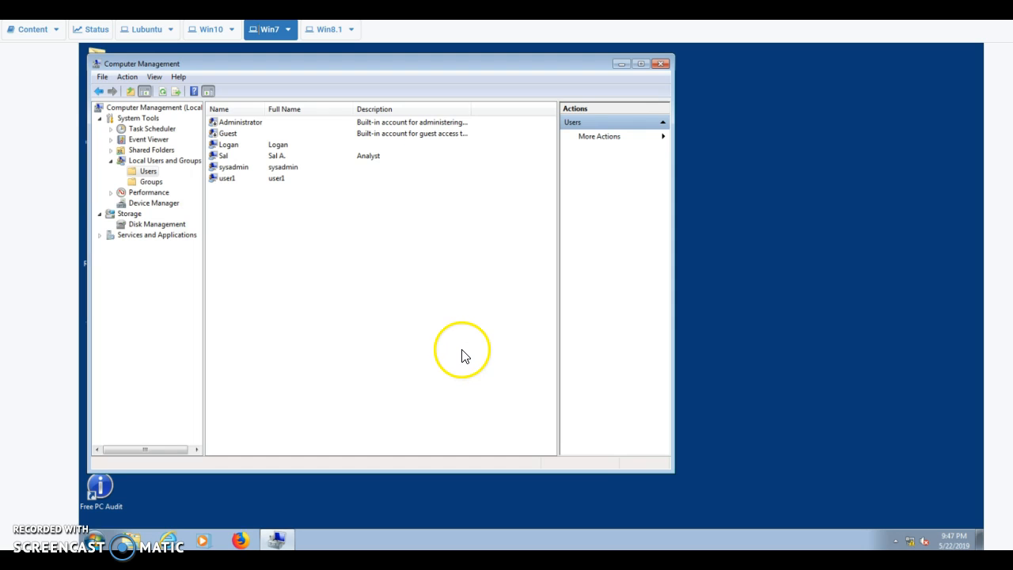
left_click(151, 185)
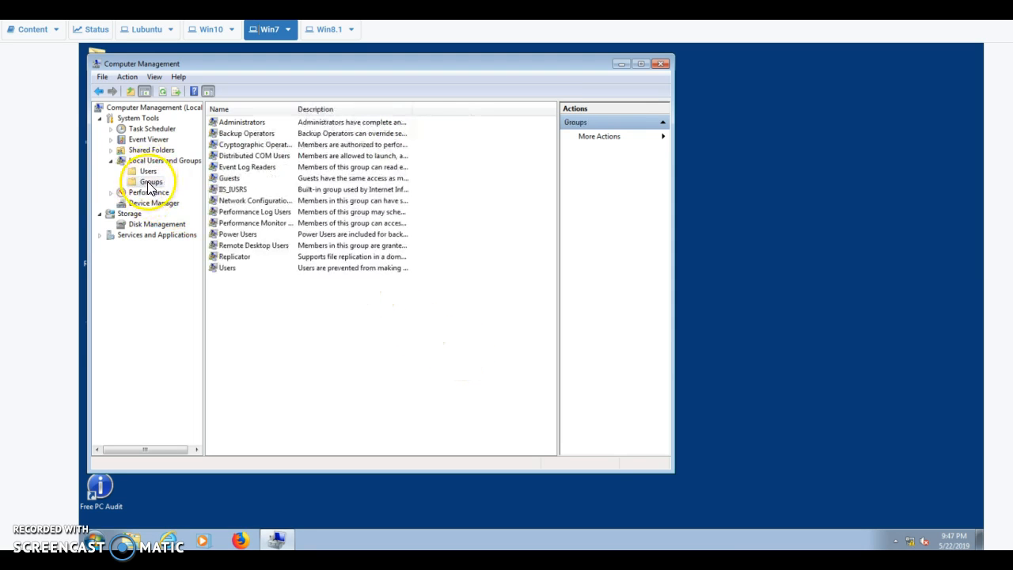
double_click(240, 123)
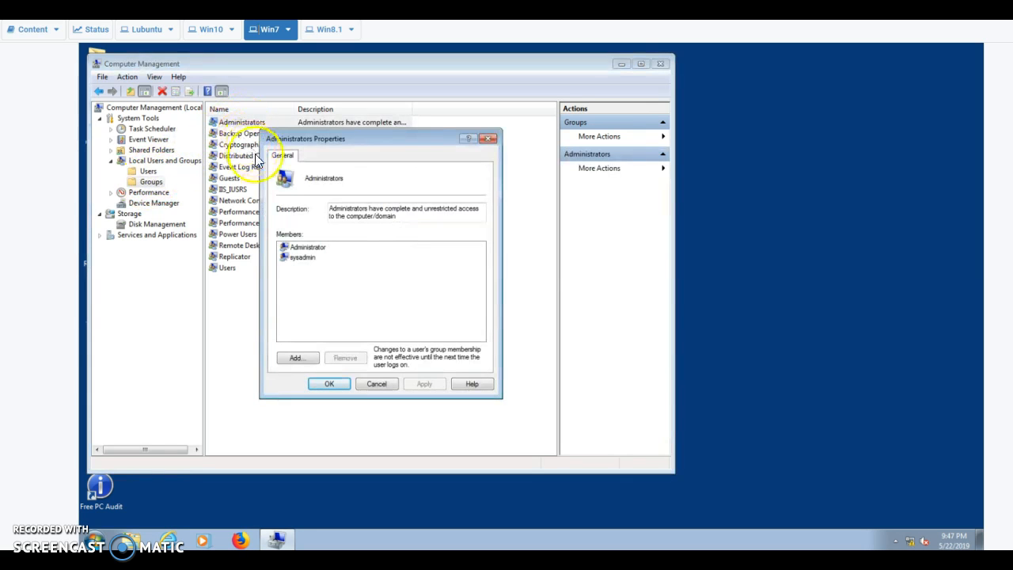
left_click(301, 358)
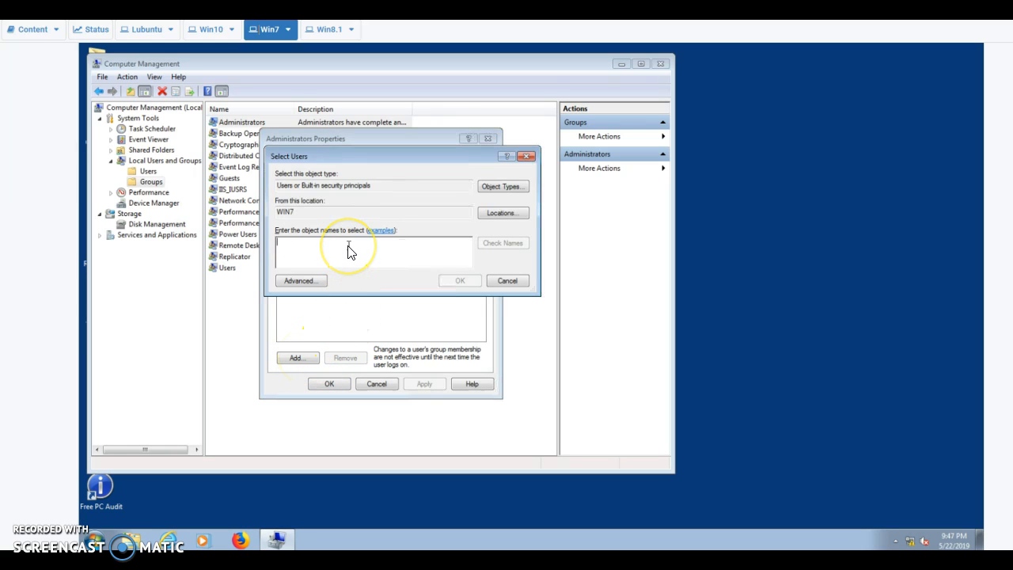
type("Sal")
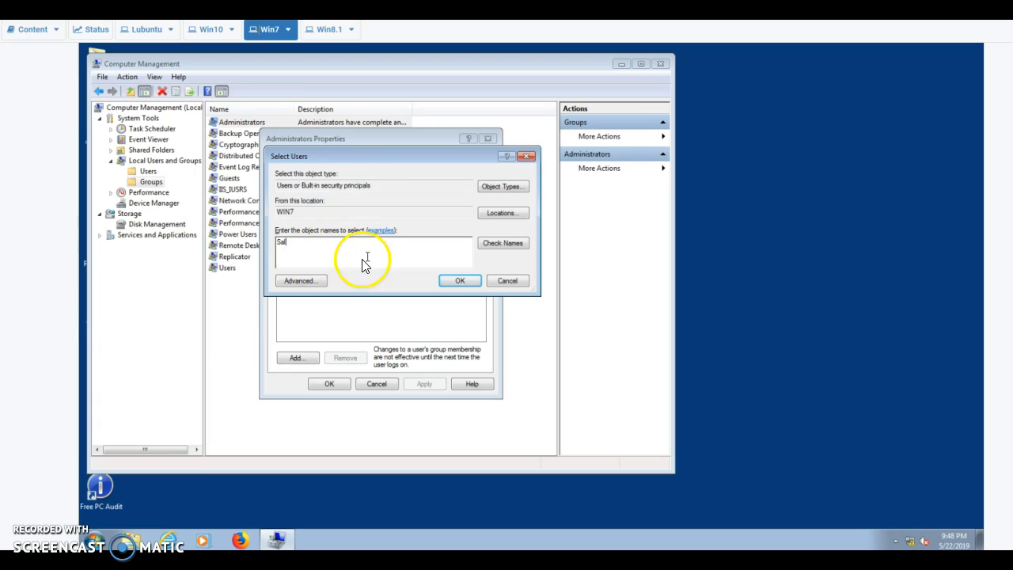
left_click(510, 246)
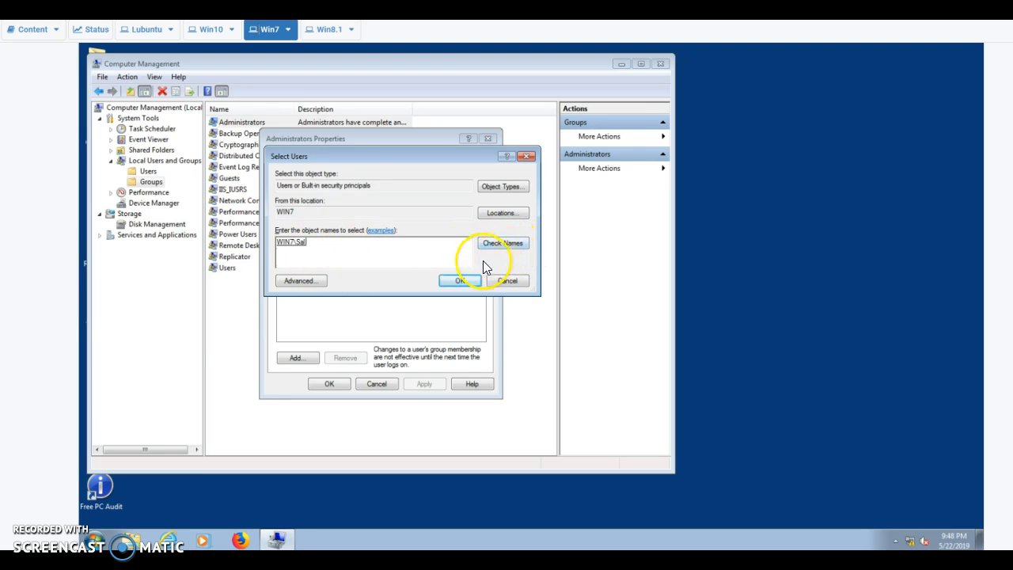
left_click(462, 281)
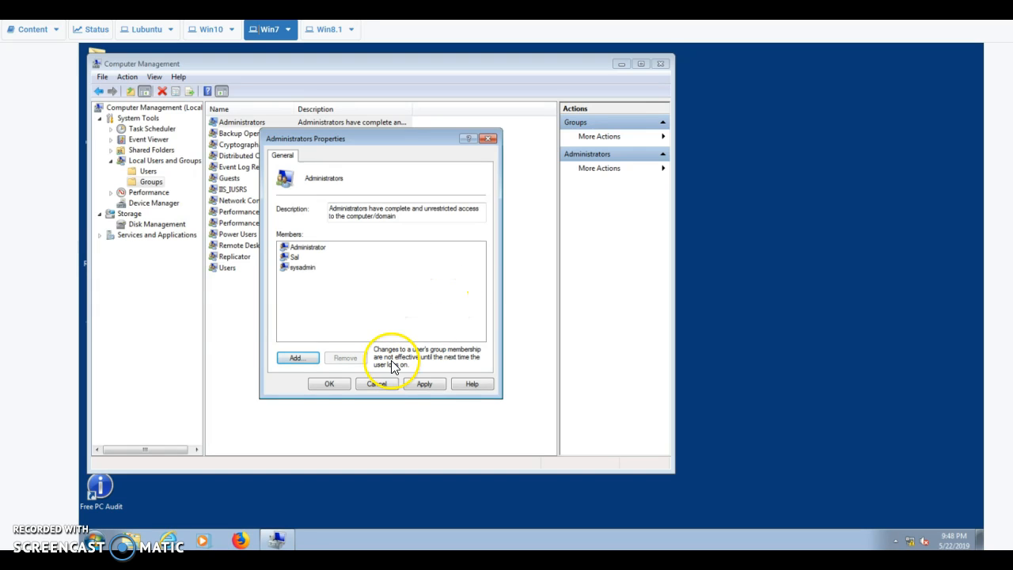
left_click(333, 382)
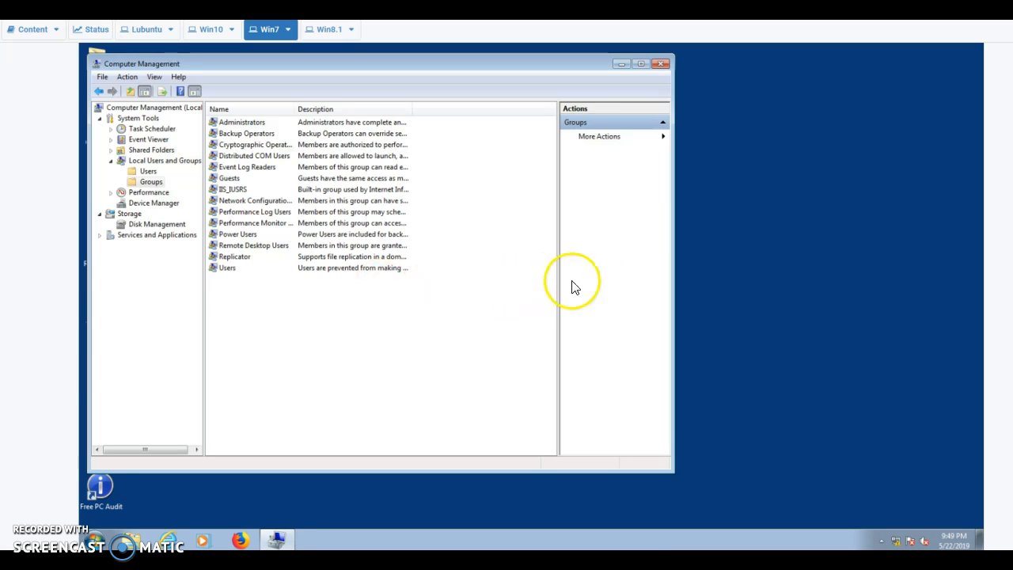
On the Windows 8.1 machine, sign in as the test user with its password
left_click(326, 32)
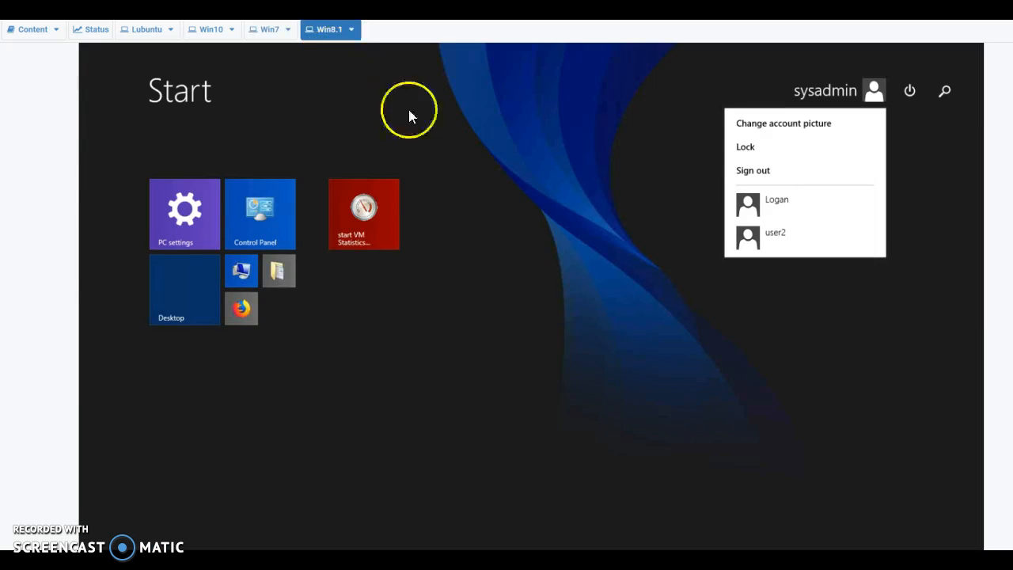
left_click(828, 89)
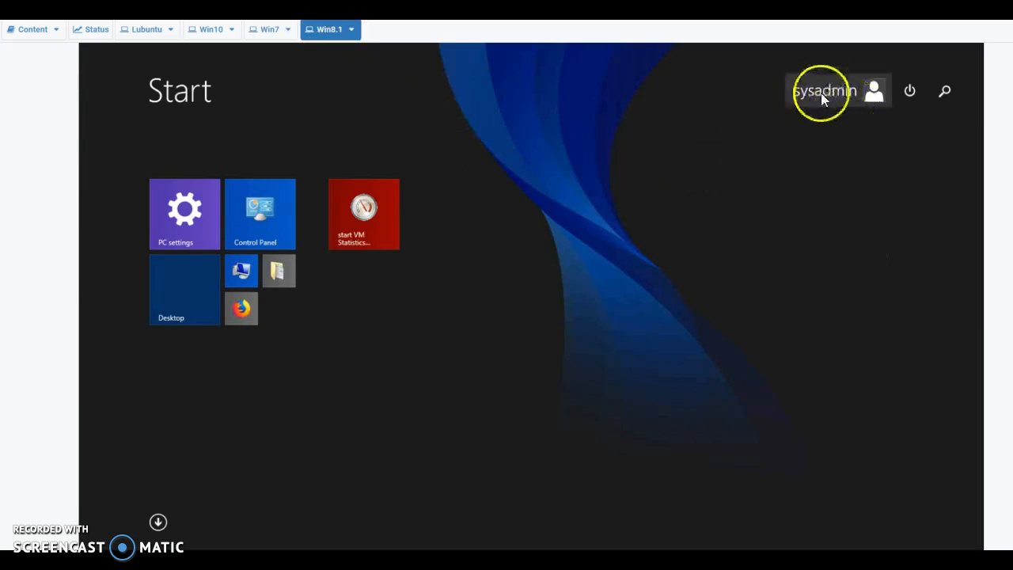
left_click(837, 101)
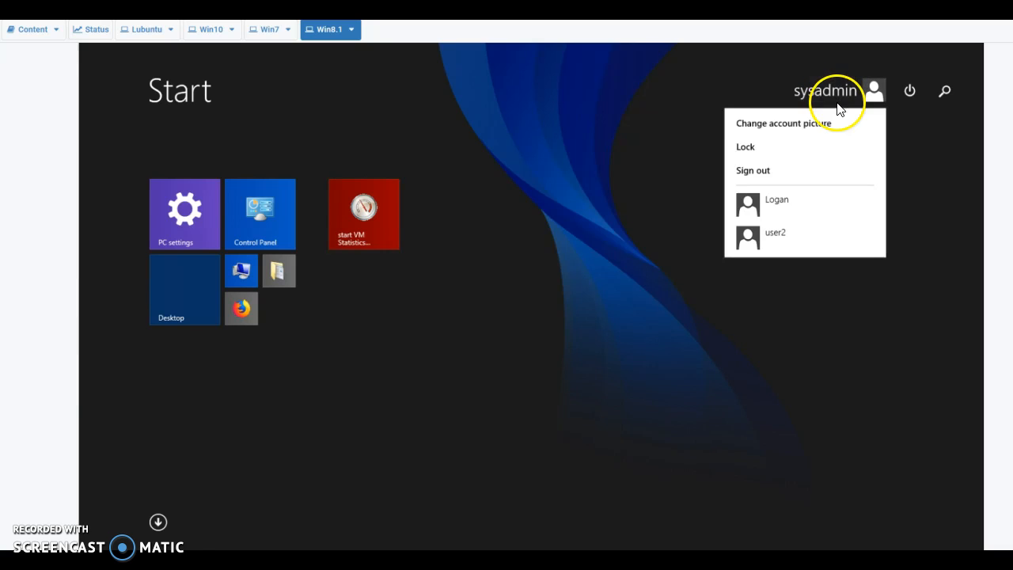
left_click(773, 208)
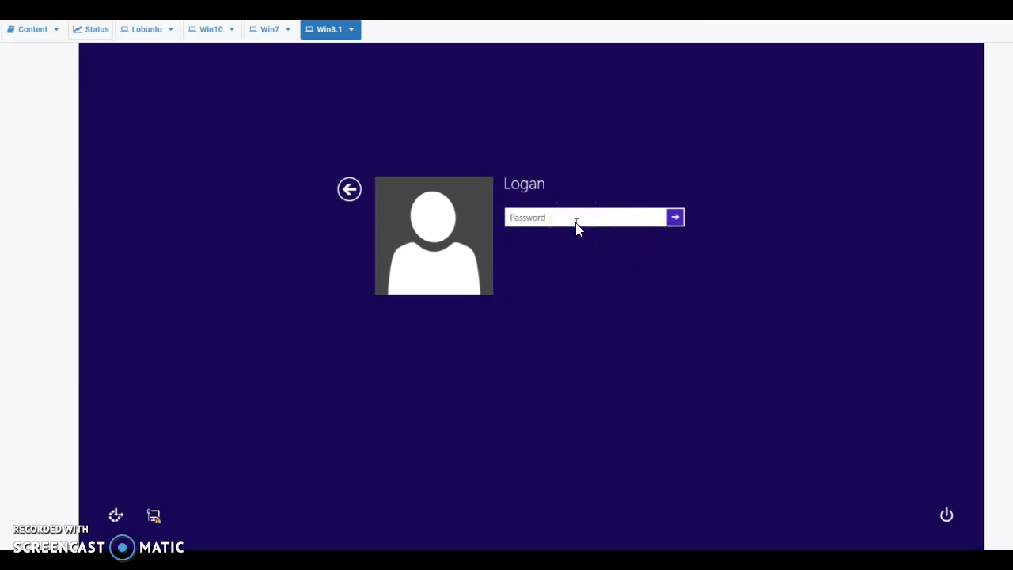
type("*********")
key("Return")
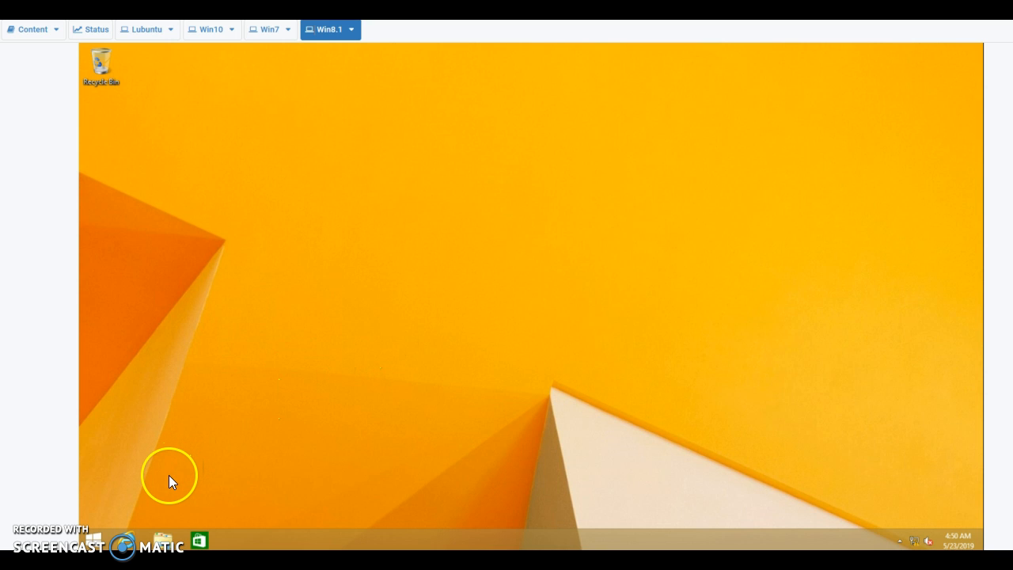
Sign the user out from the Start screen and sign in as the administrator account
left_click(94, 539)
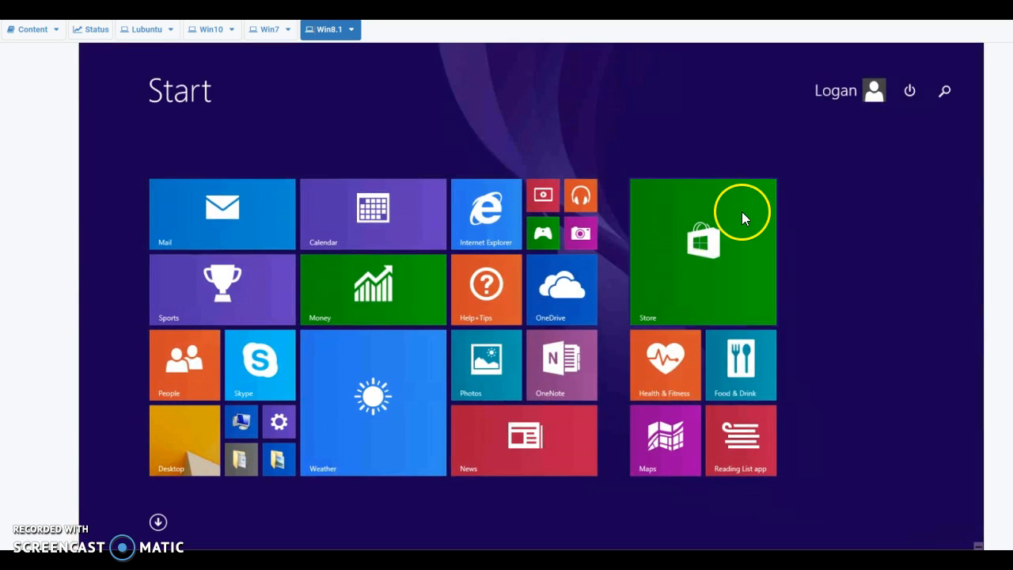
left_click(845, 95)
left_click(787, 173)
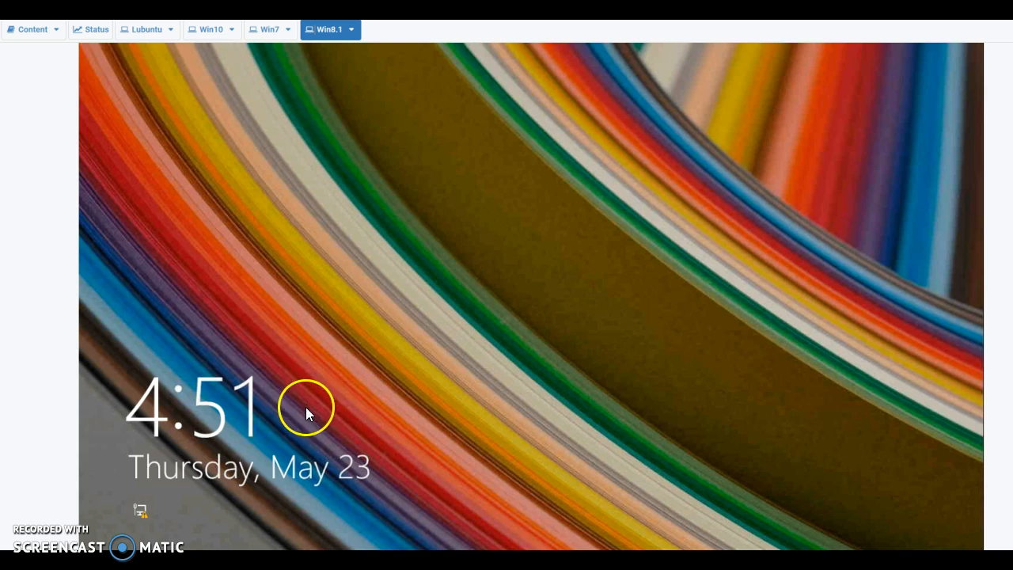
left_click(305, 407)
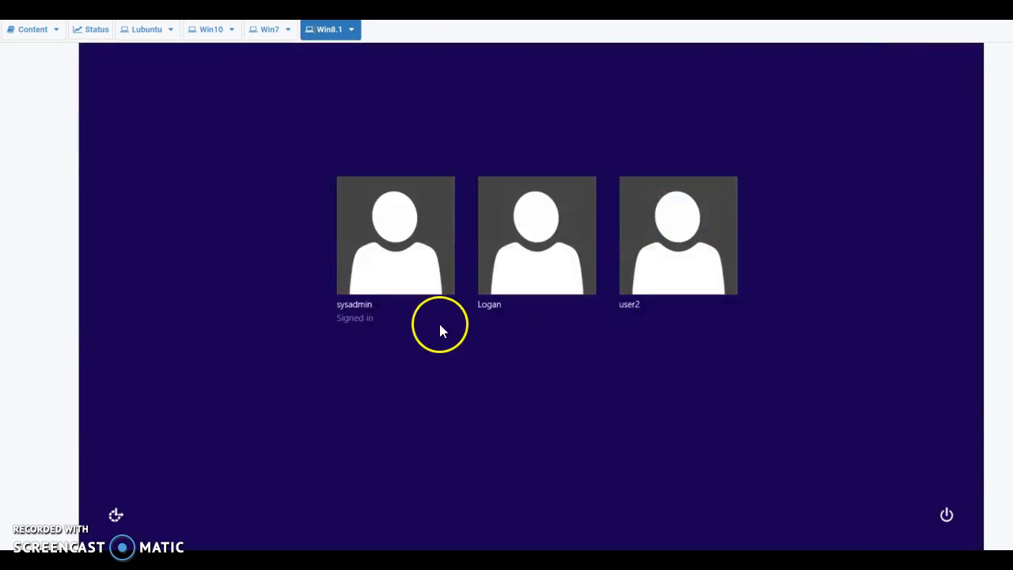
left_click(388, 280)
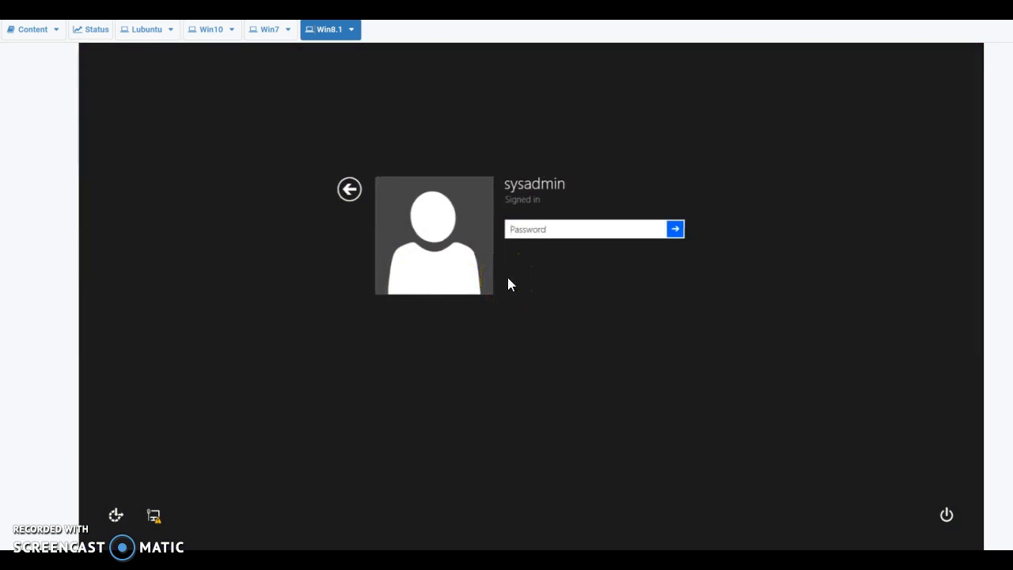
type("•••••••••")
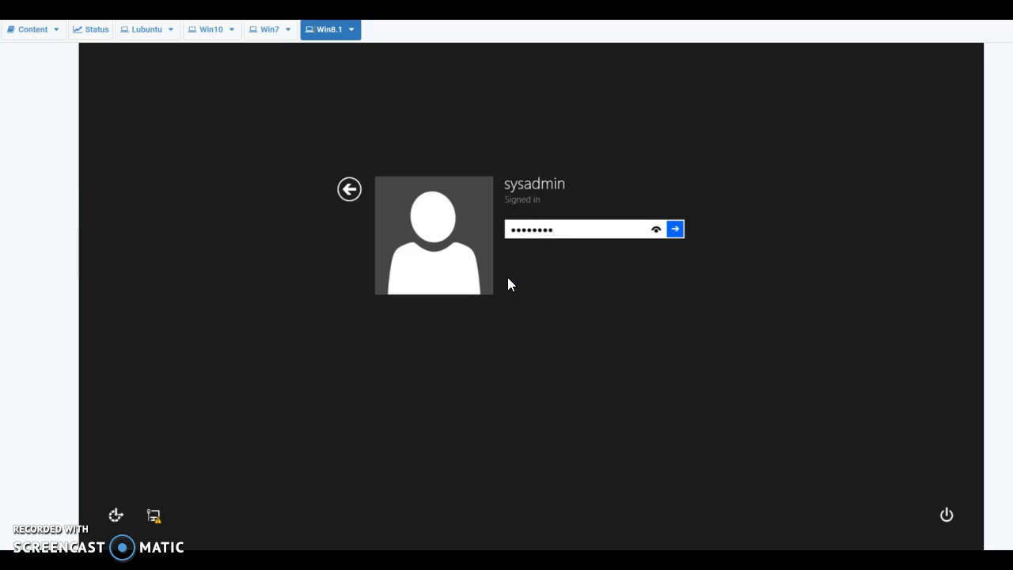
key("Return")
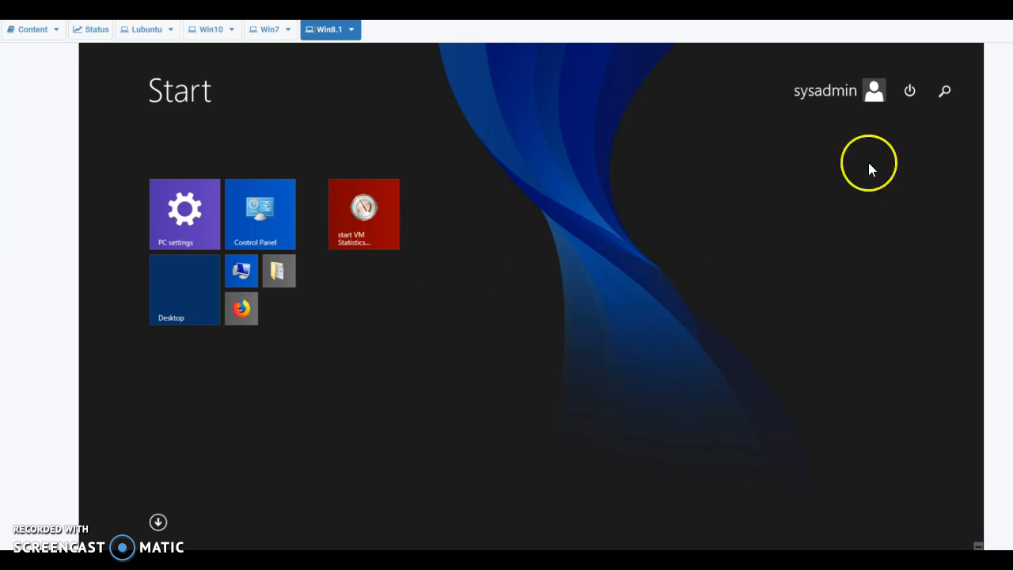
Return from the Start screen to the Windows 8.1 desktop, closing the stray Control Panel window
left_click(158, 522)
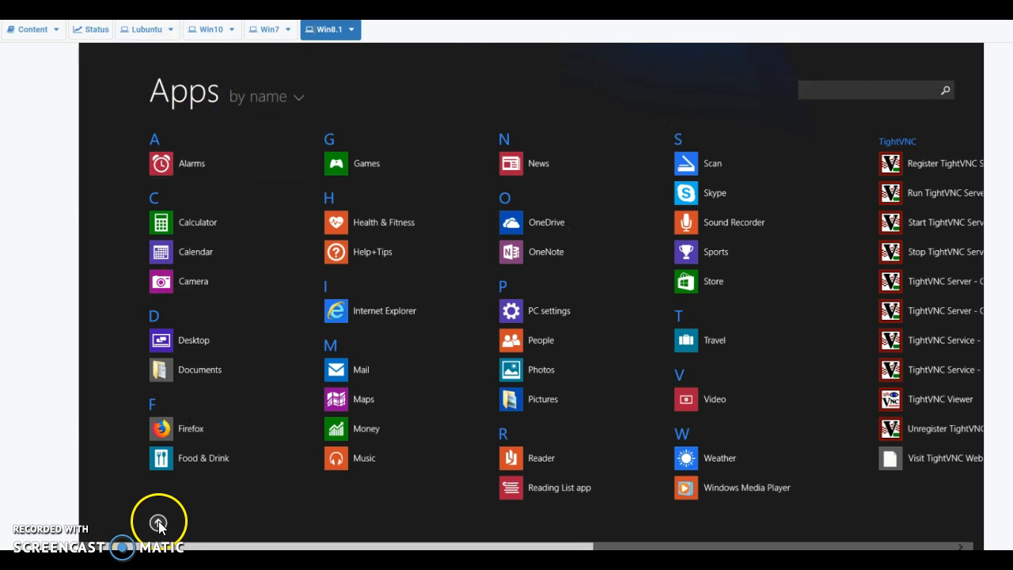
left_click(158, 523)
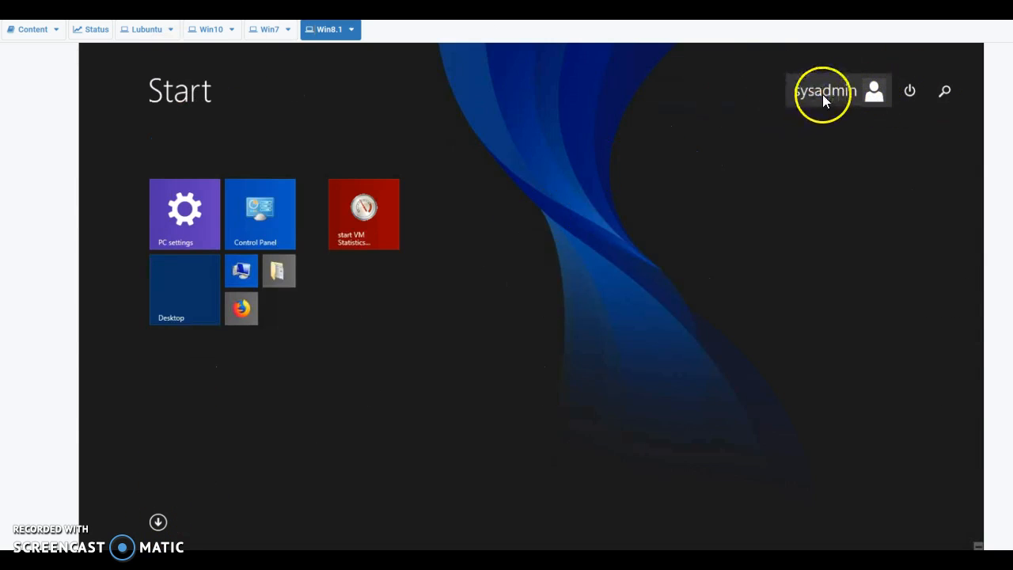
left_click(258, 201)
left_click(810, 125)
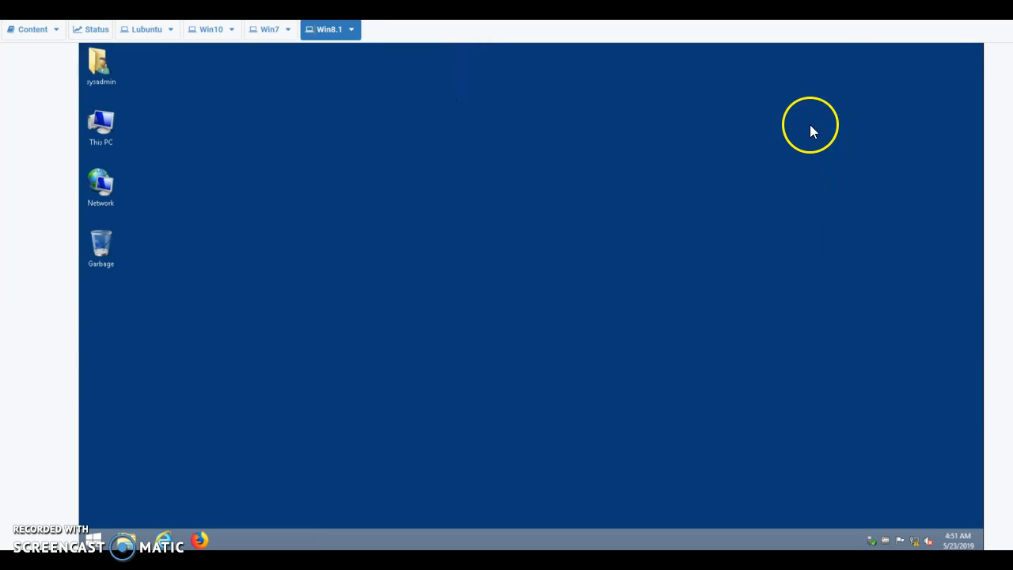
left_click(94, 540)
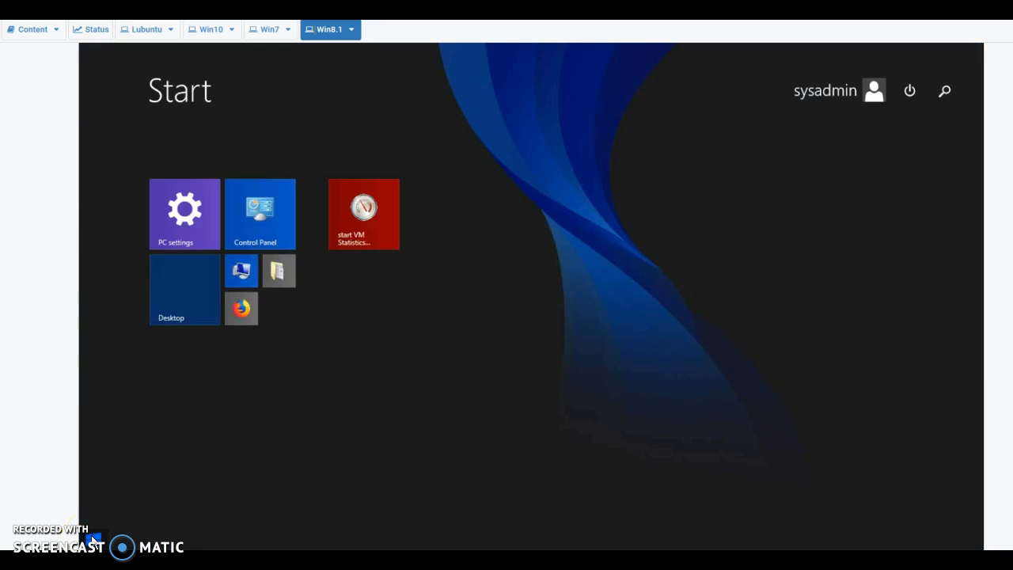
left_click(93, 540)
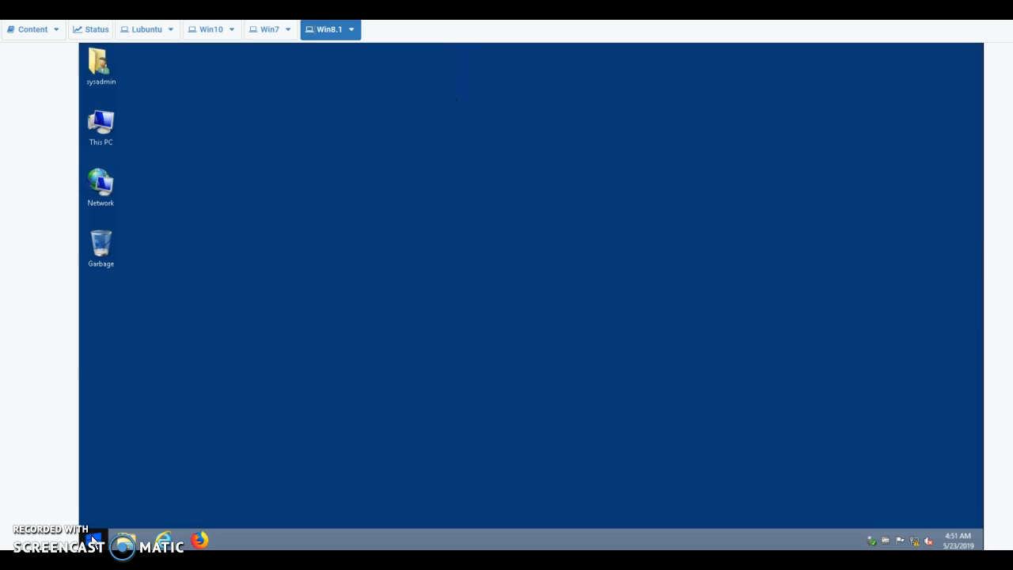
Search for gpedit.msc from the Start button's quick menu and launch the result
right_click(93, 540)
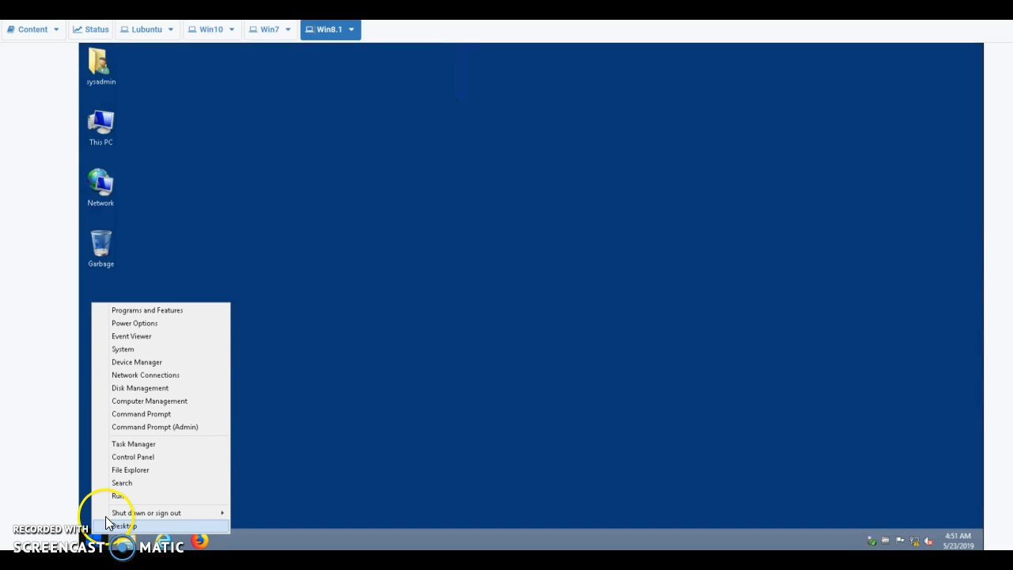
mouse_move(111, 516)
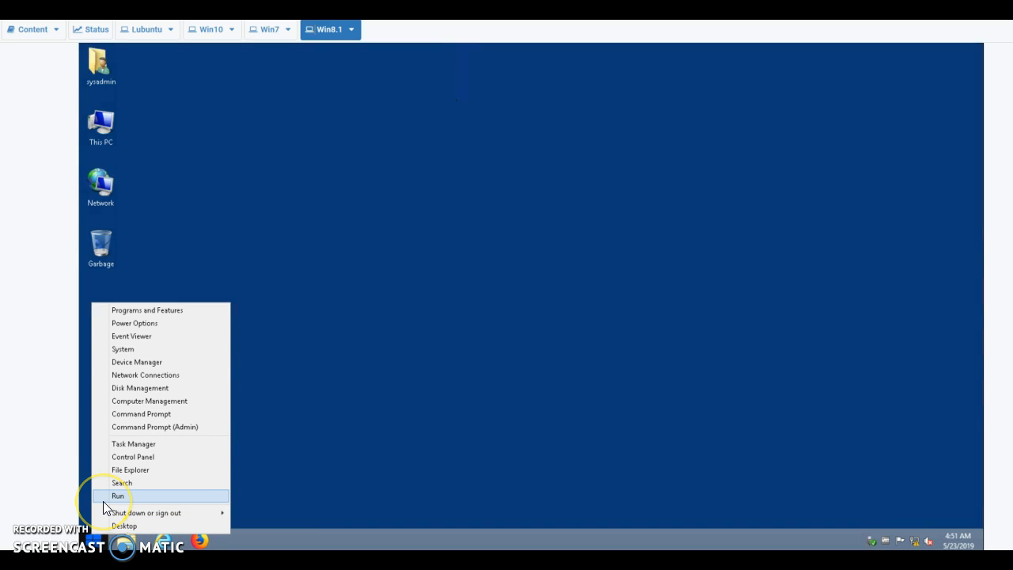
left_click(120, 483)
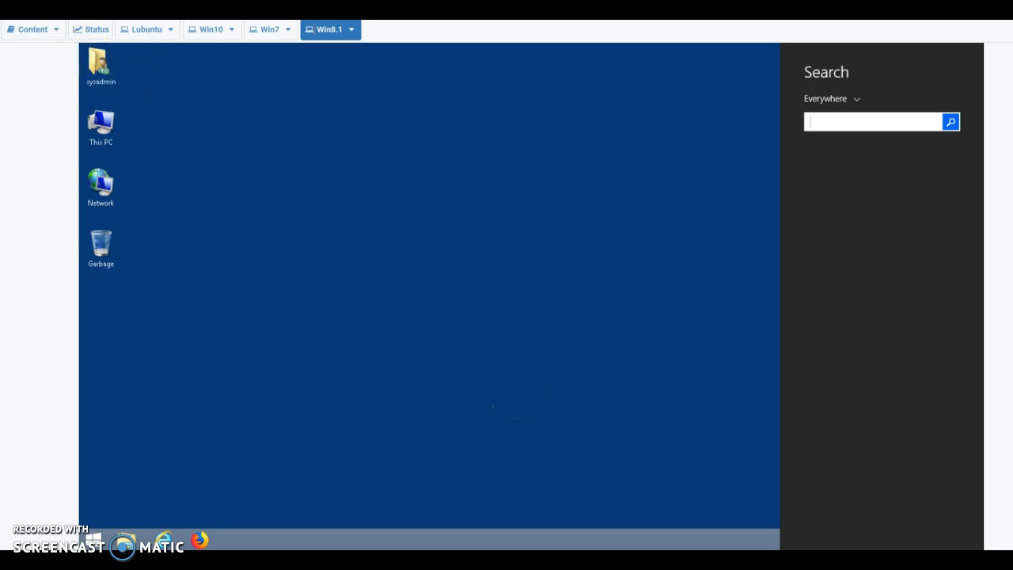
mouse_move(80, 44)
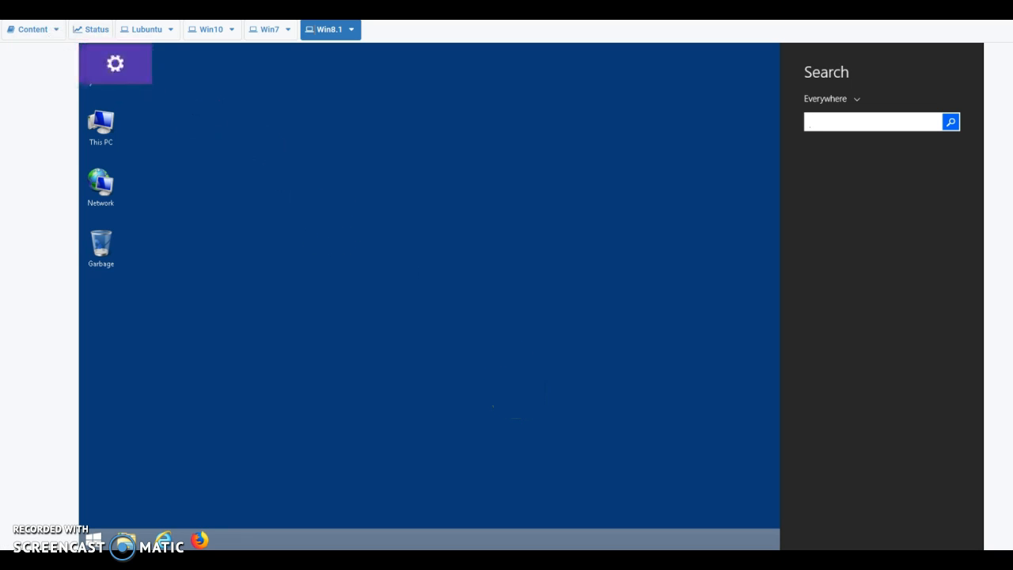
type("gpedit")
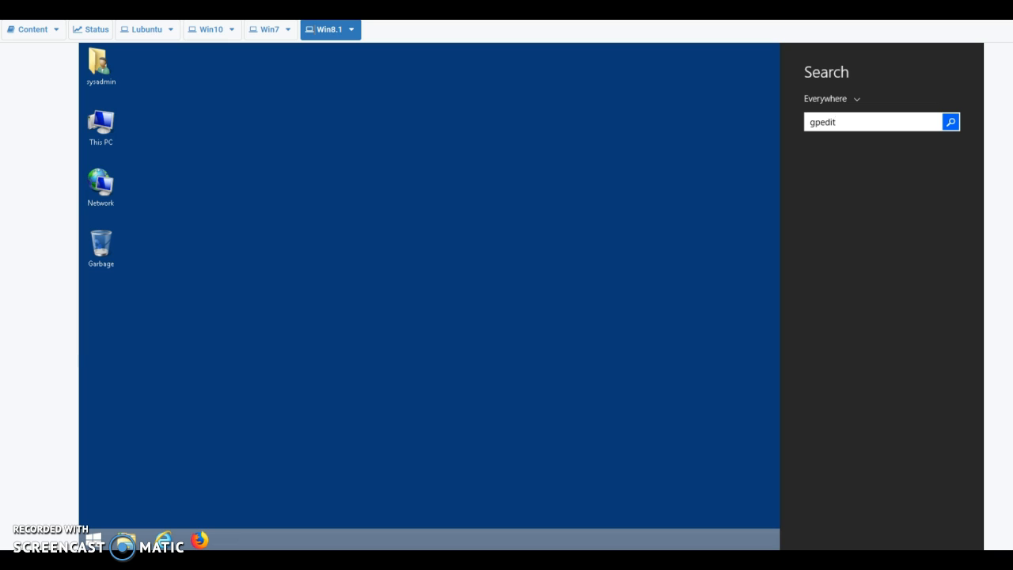
type(".msc")
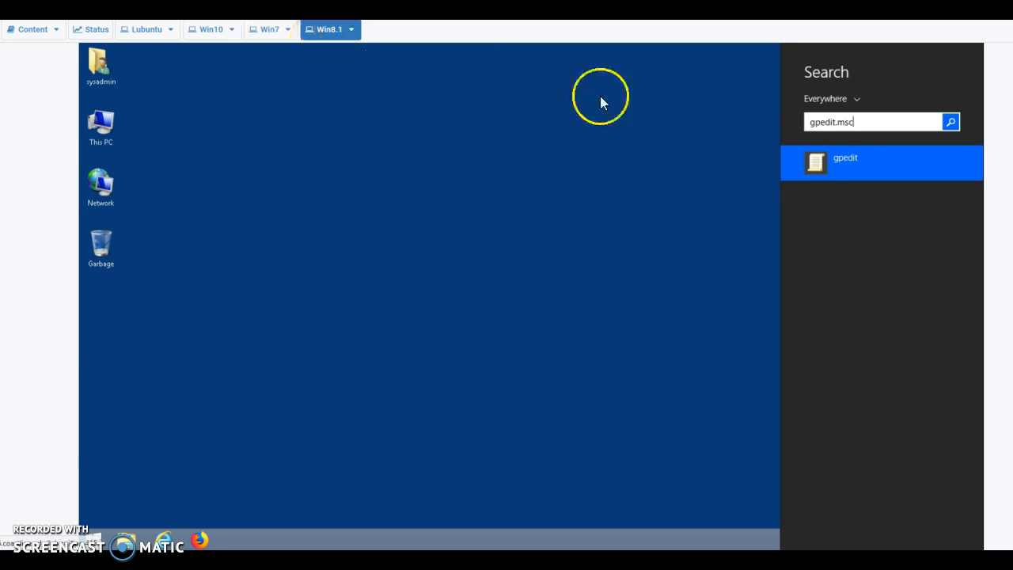
left_click(822, 163)
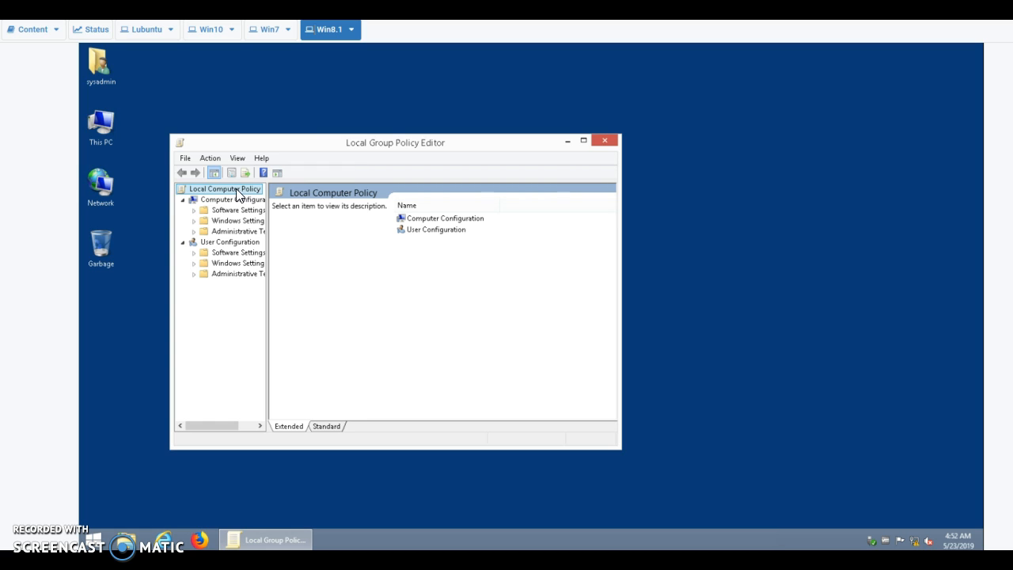
Maximize the editor and expand Windows Settings > Security Settings > Account Policies > Password Policy
left_click(193, 221)
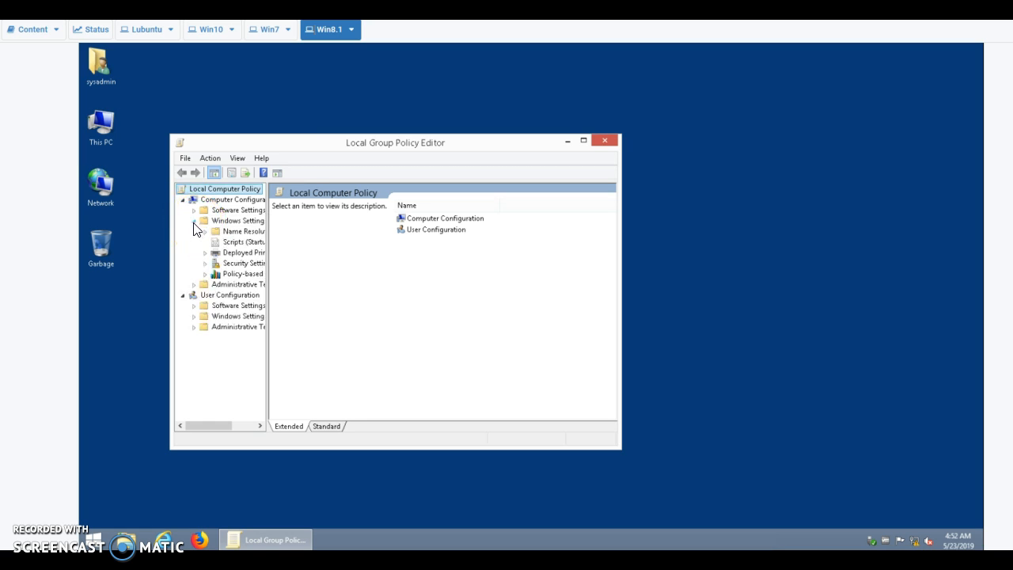
left_click(205, 264)
left_click_drag(207, 433, 214, 433)
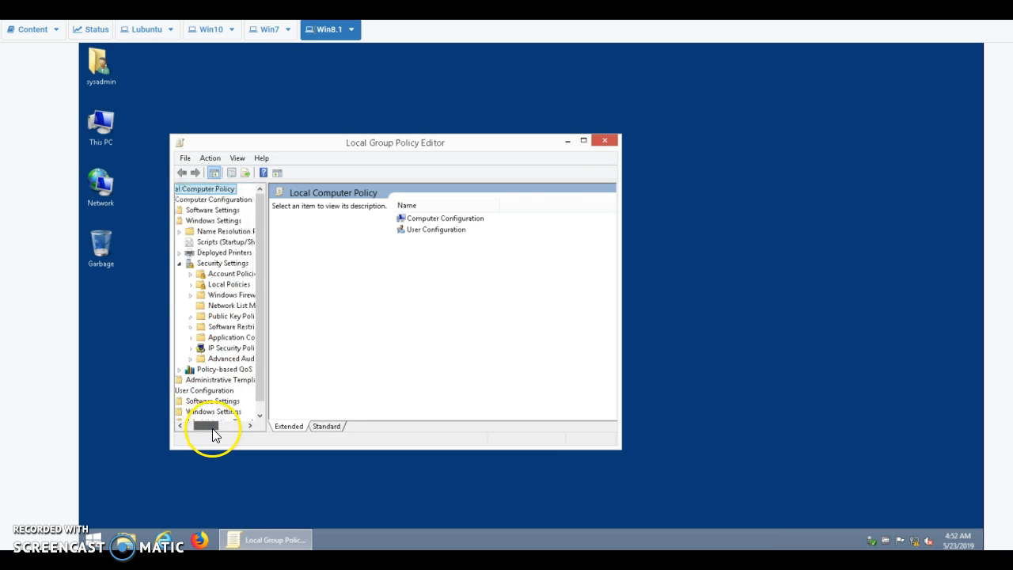
left_click(584, 142)
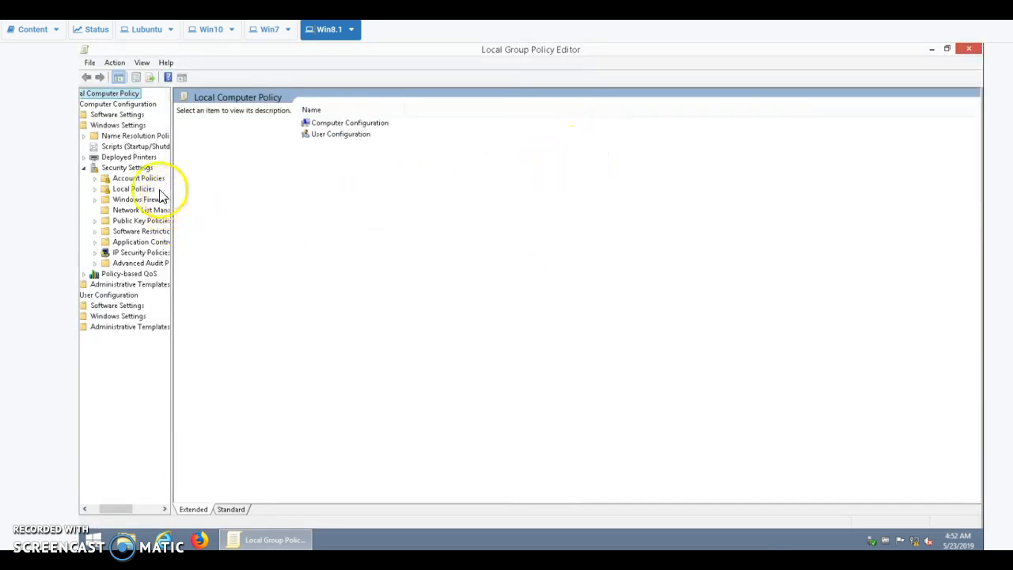
left_click(95, 178)
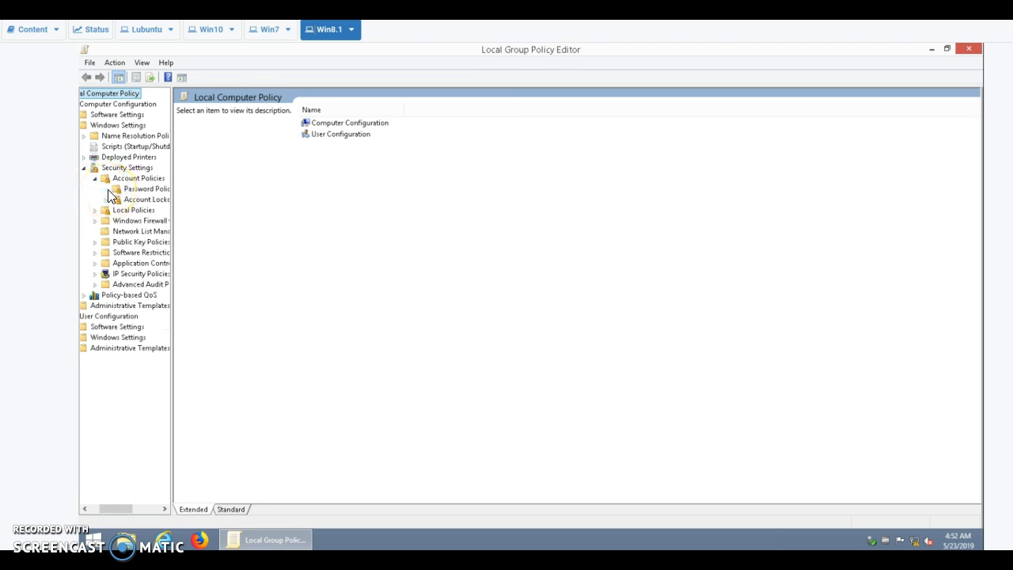
left_click(143, 191)
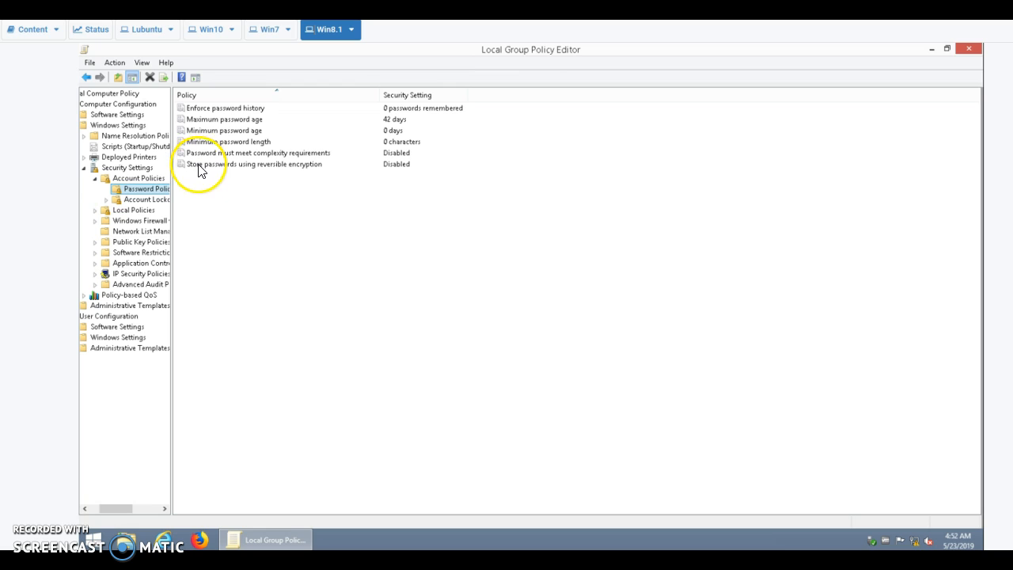
Set the Maximum password age policy to 90 days
left_click(393, 120)
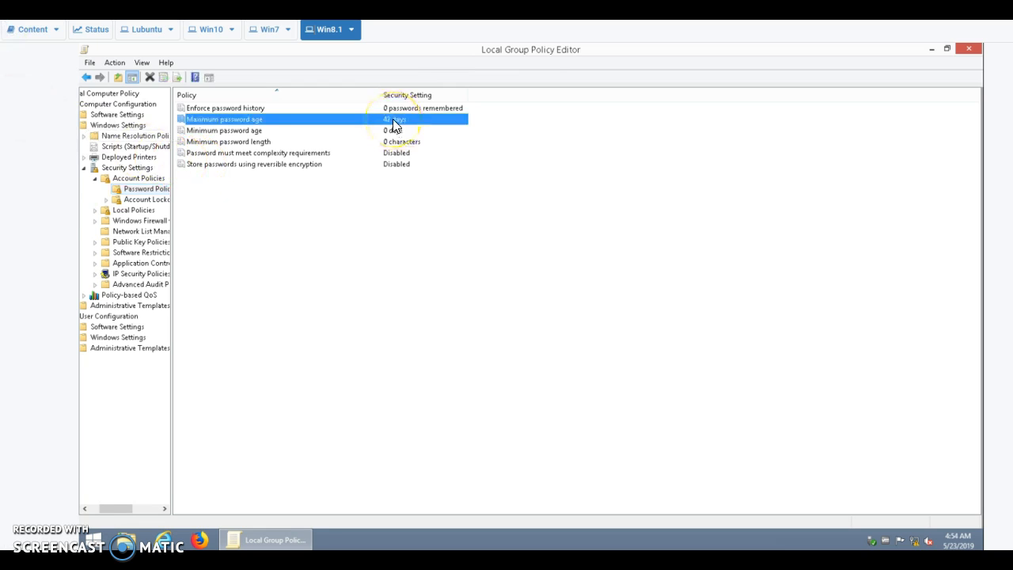
double_click(393, 120)
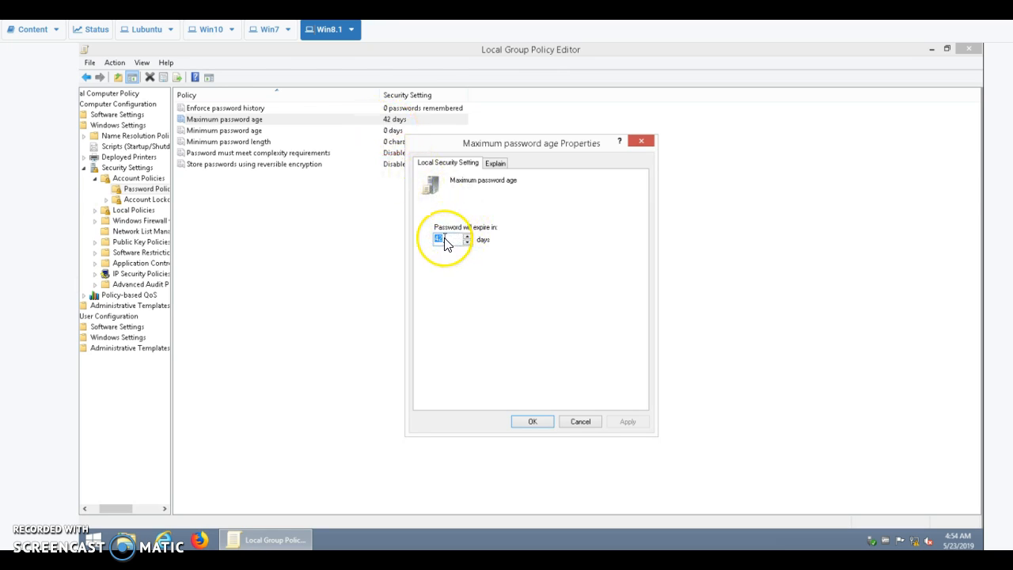
type("90")
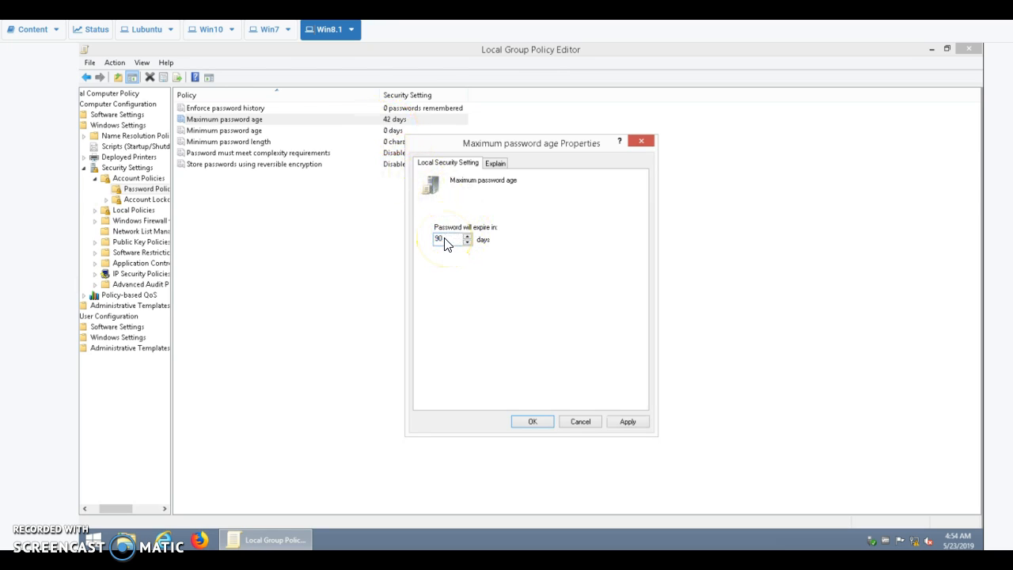
left_click(533, 421)
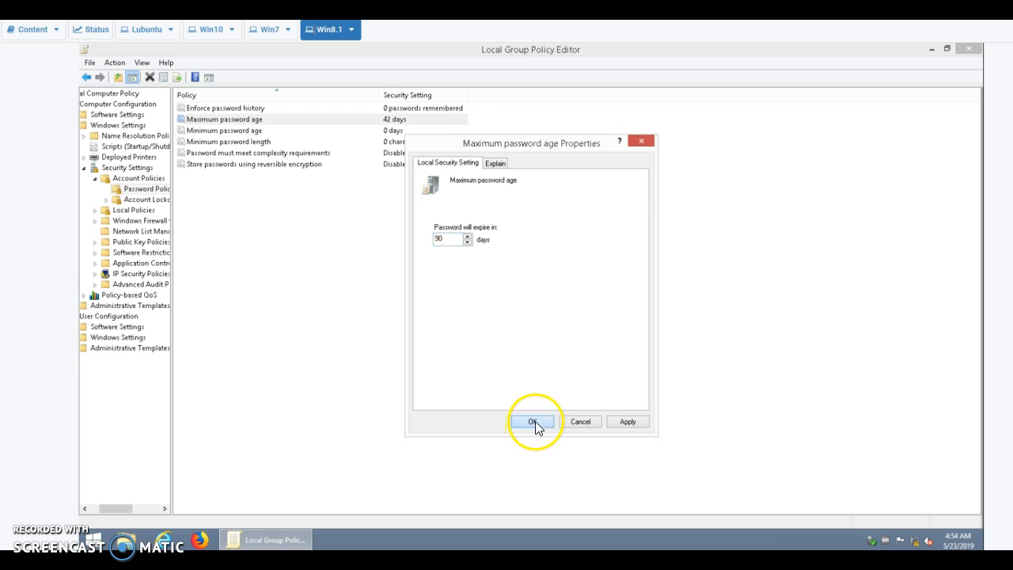